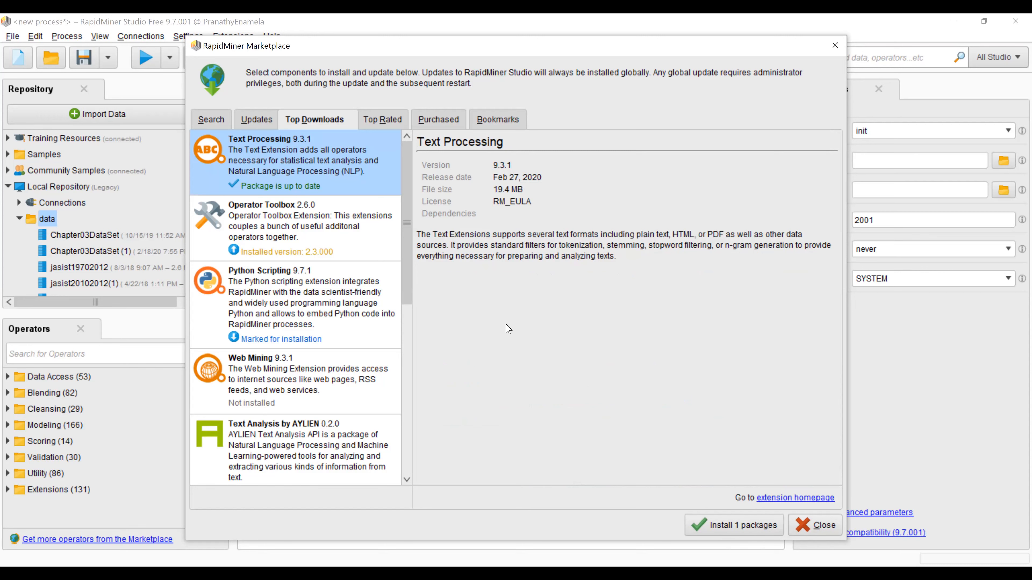
Step: Close the Marketplace and start a data import from the computer's Downloads folder
click(804, 532)
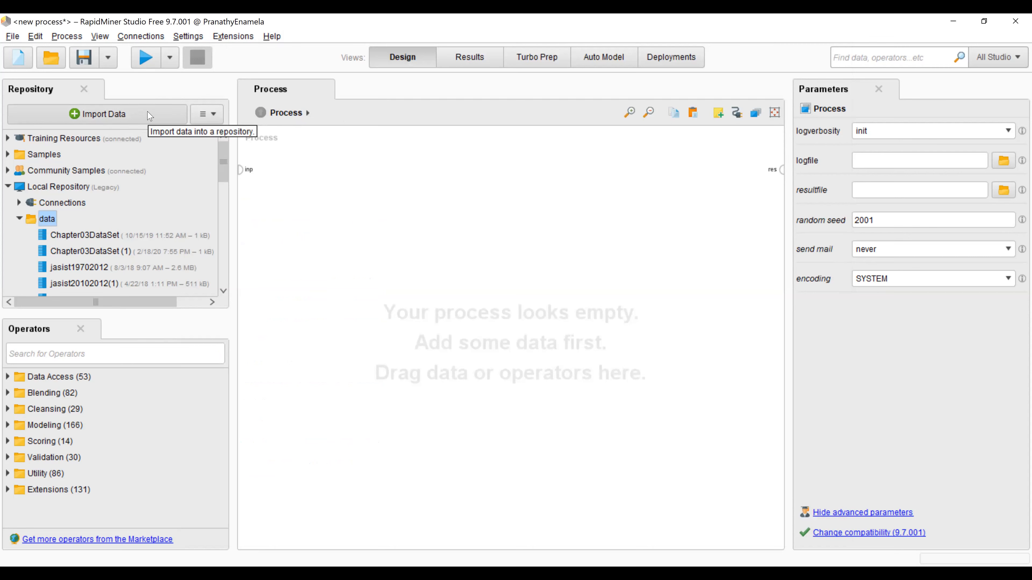
click(150, 116)
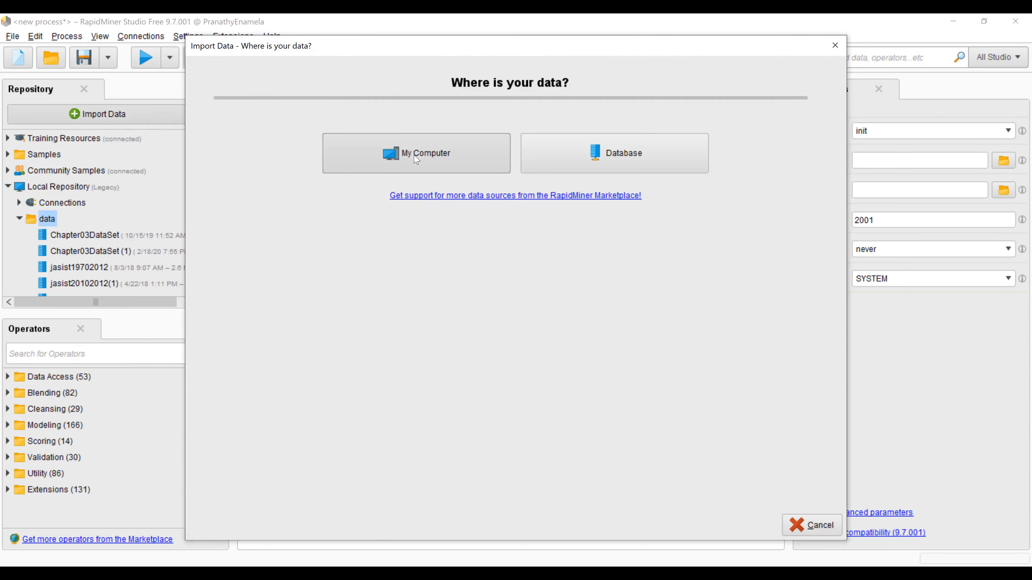
click(417, 157)
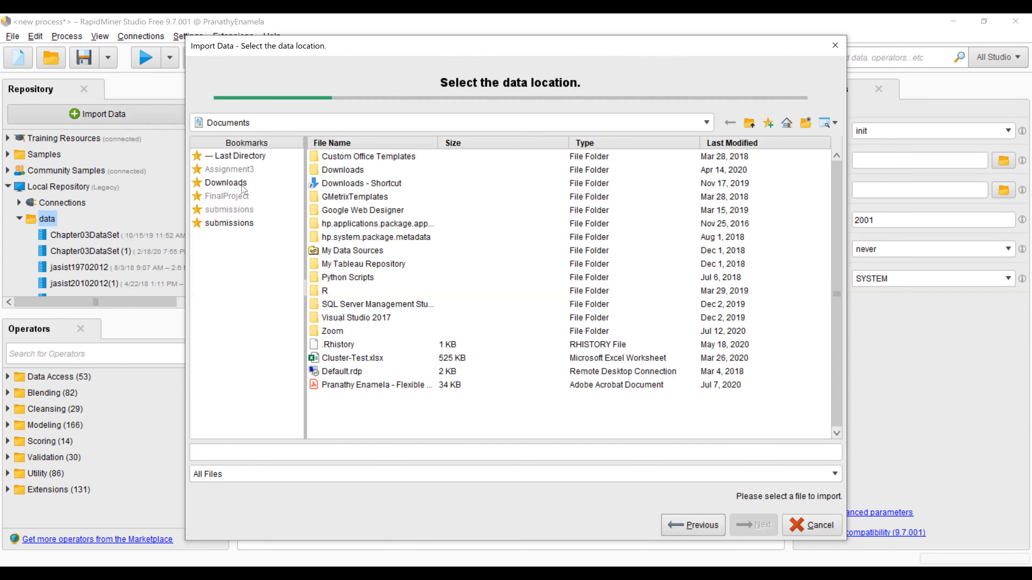
click(245, 182)
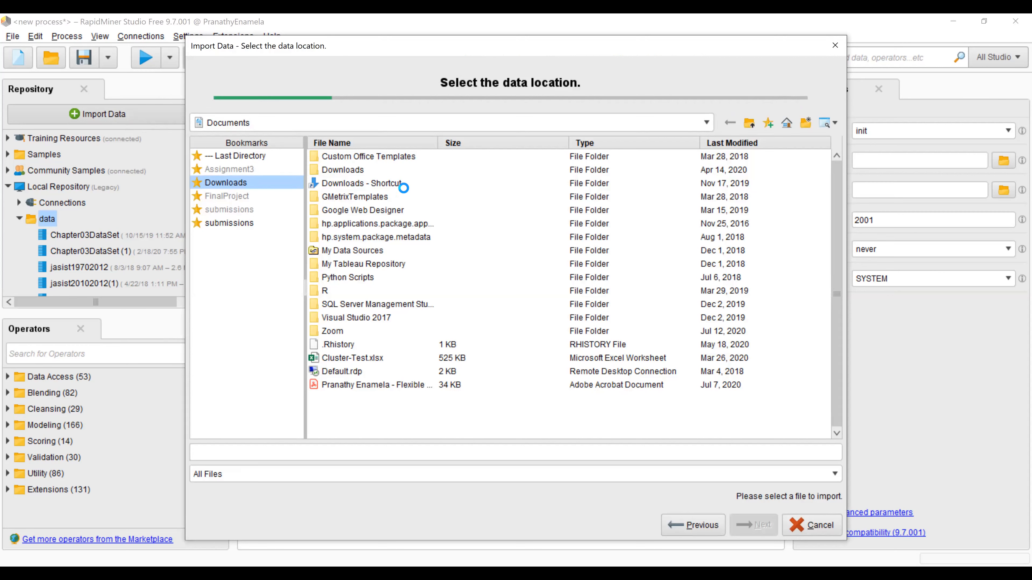
Step: Sort the files by newest modification date, choose Data_Microsoft_3.xlsx, and accept the Data sheet's full cell range A:Q with its header row
click(750, 144)
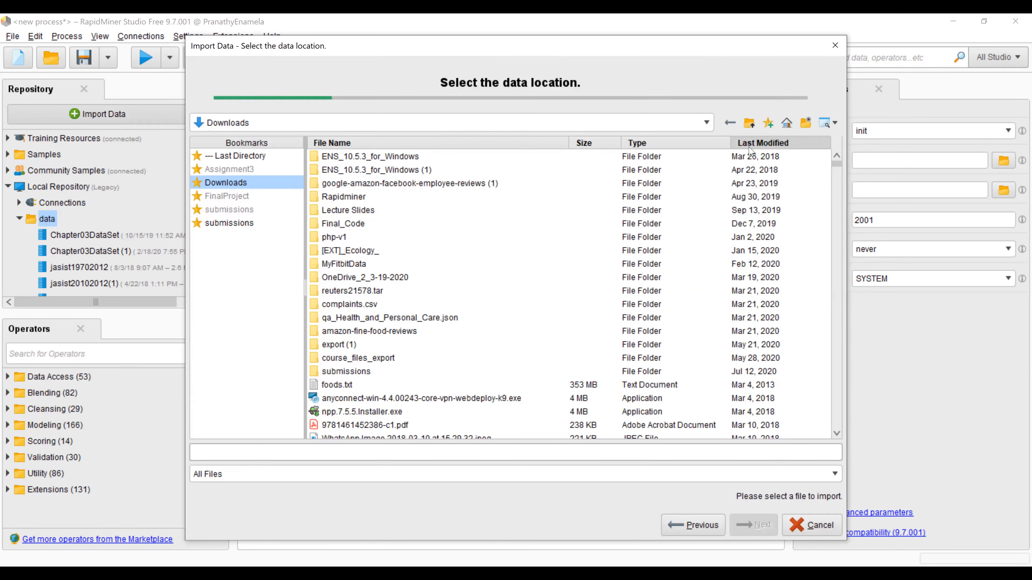
click(749, 146)
click(399, 269)
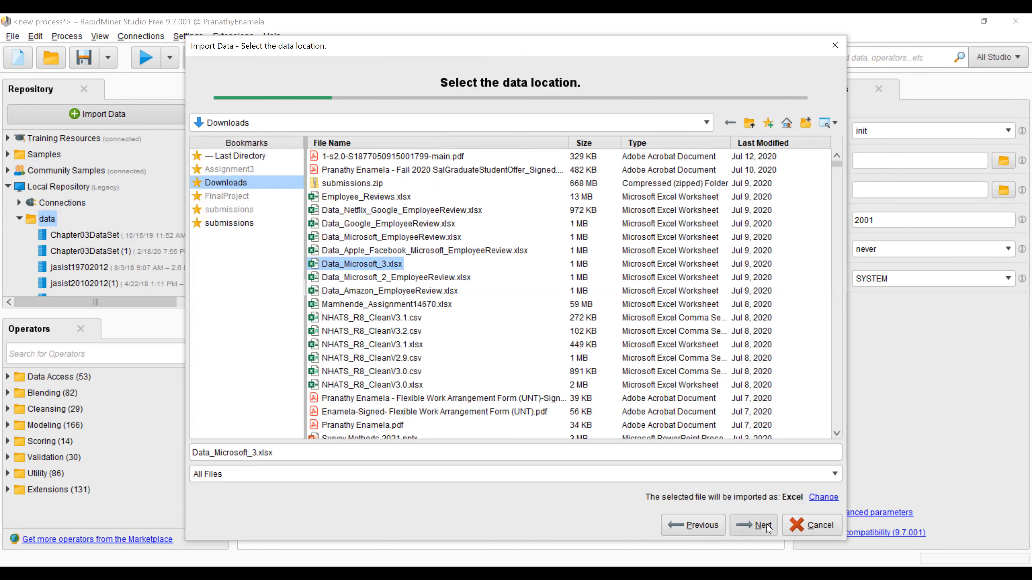
click(767, 528)
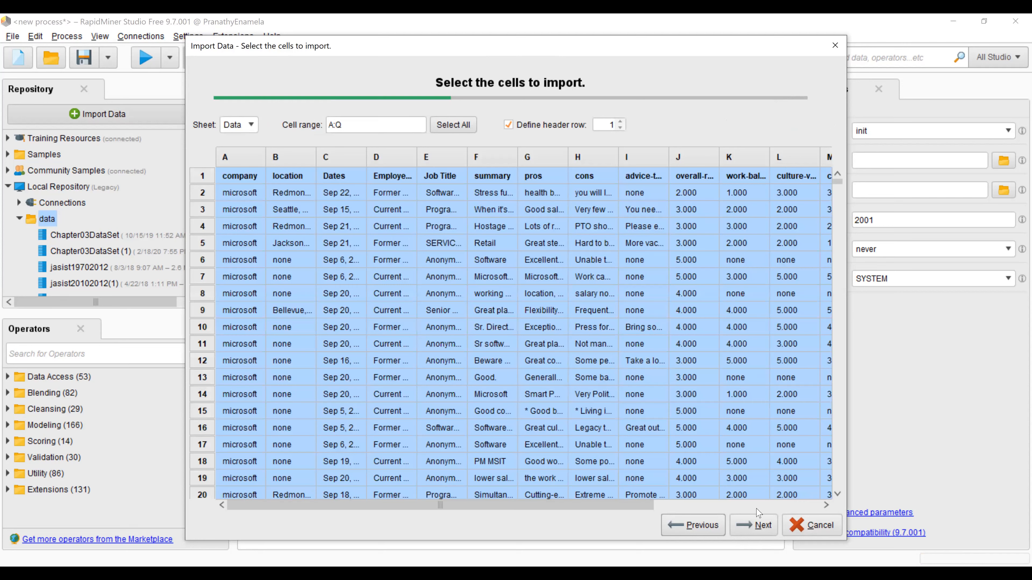
click(763, 528)
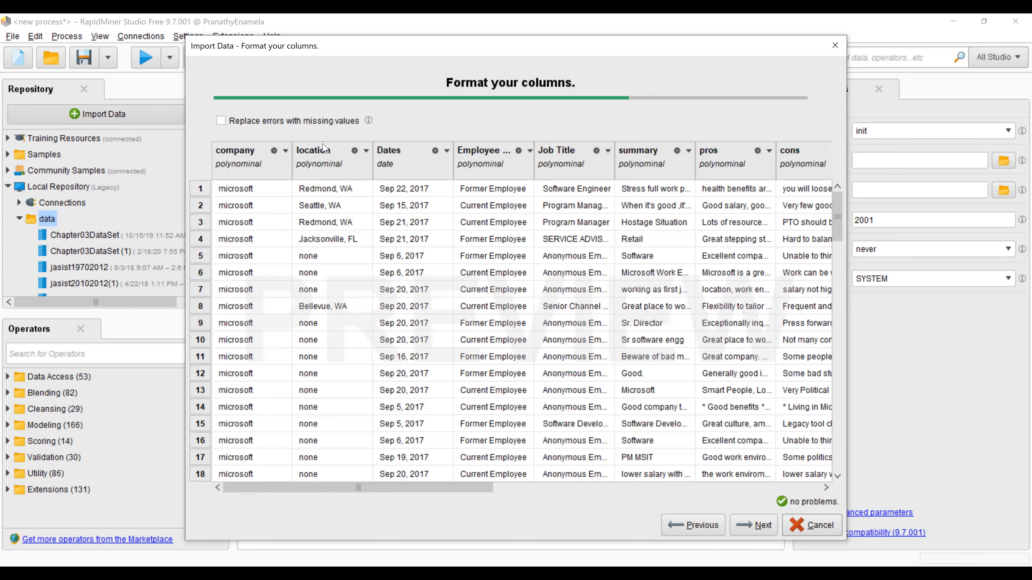
Step: Review the imported columns' data types and the type options available for the advice column
drag(494, 489, 692, 492)
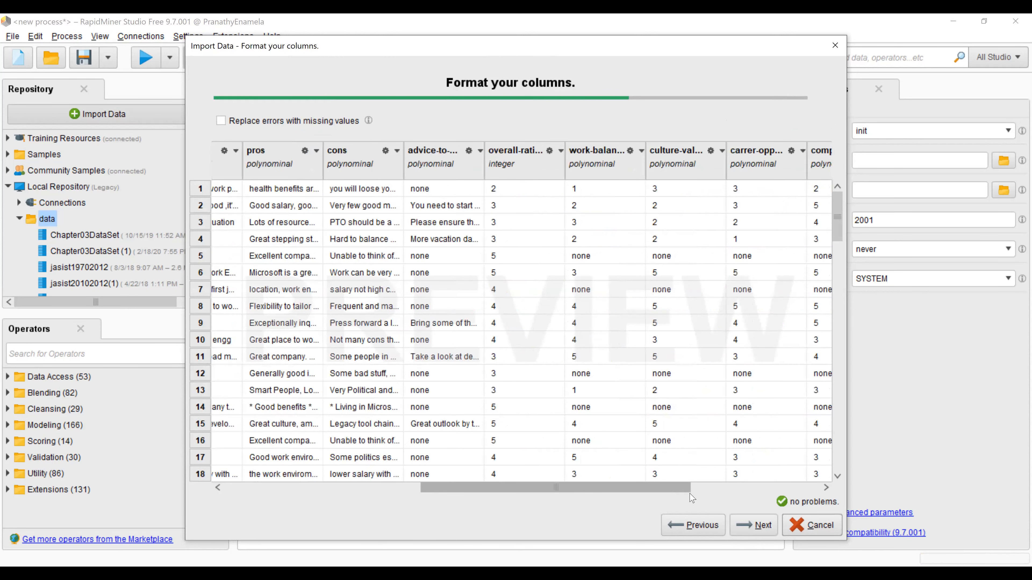
click(786, 491)
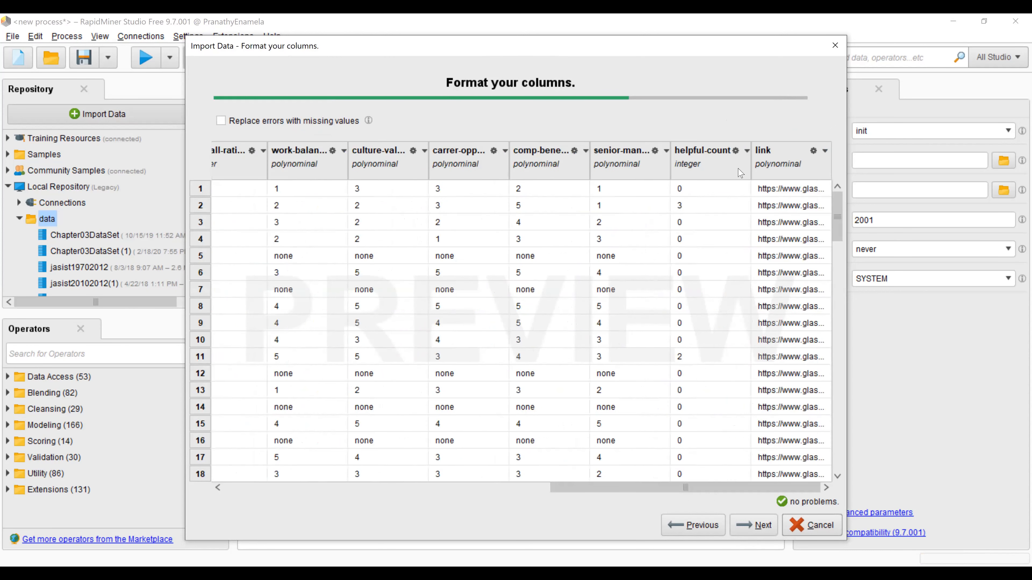
click(476, 488)
click(476, 488)
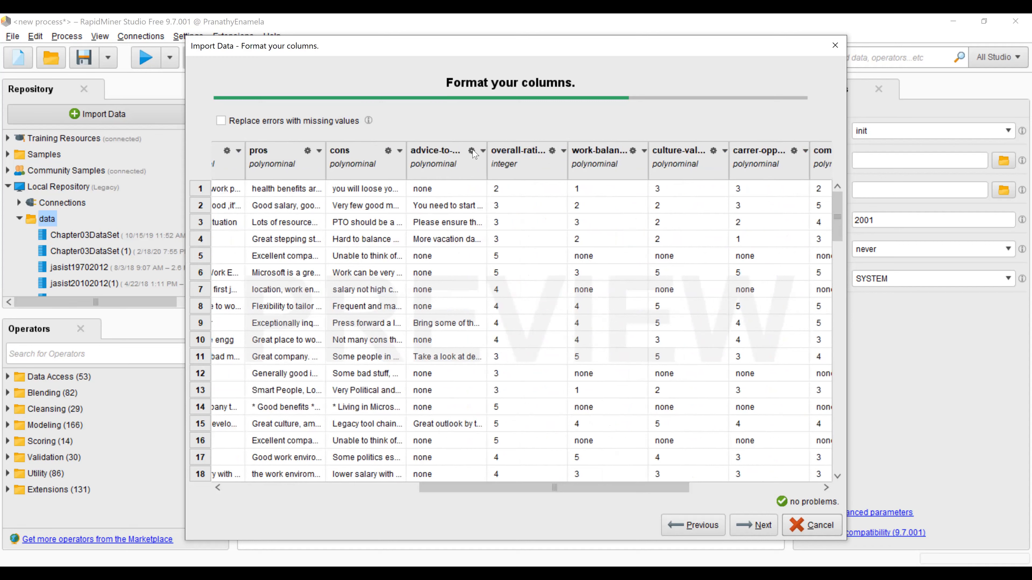
click(481, 153)
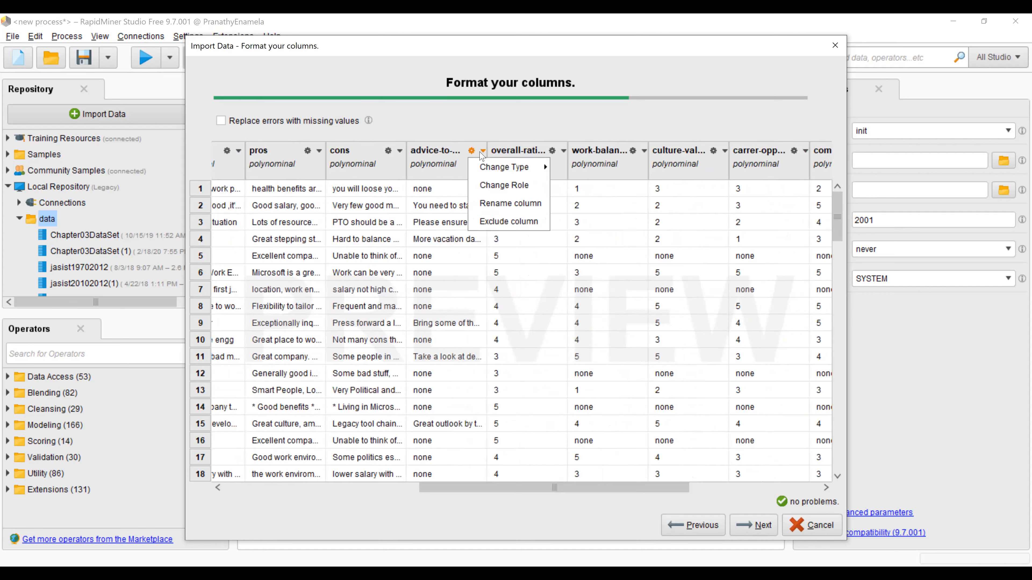
mouse_move(504, 170)
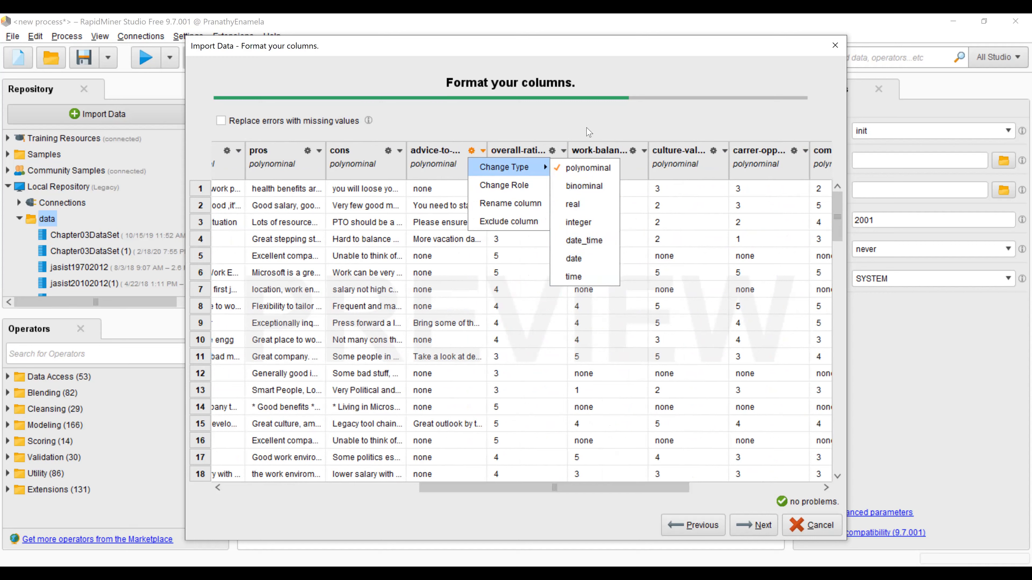
click(578, 222)
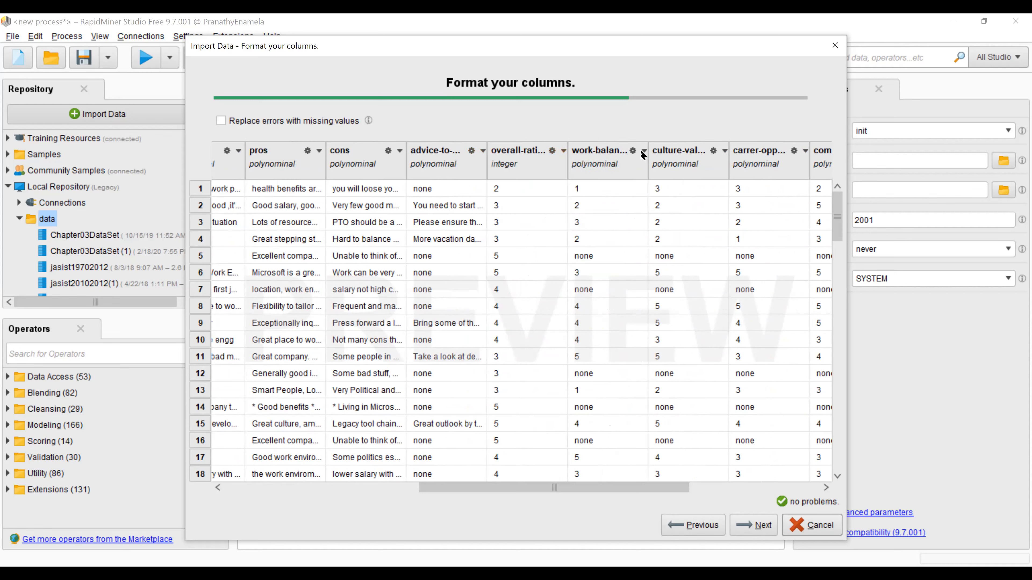
Step: Change the type of the work-balance, culture-values and career-opportunities columns to integer
click(643, 150)
mouse_move(681, 167)
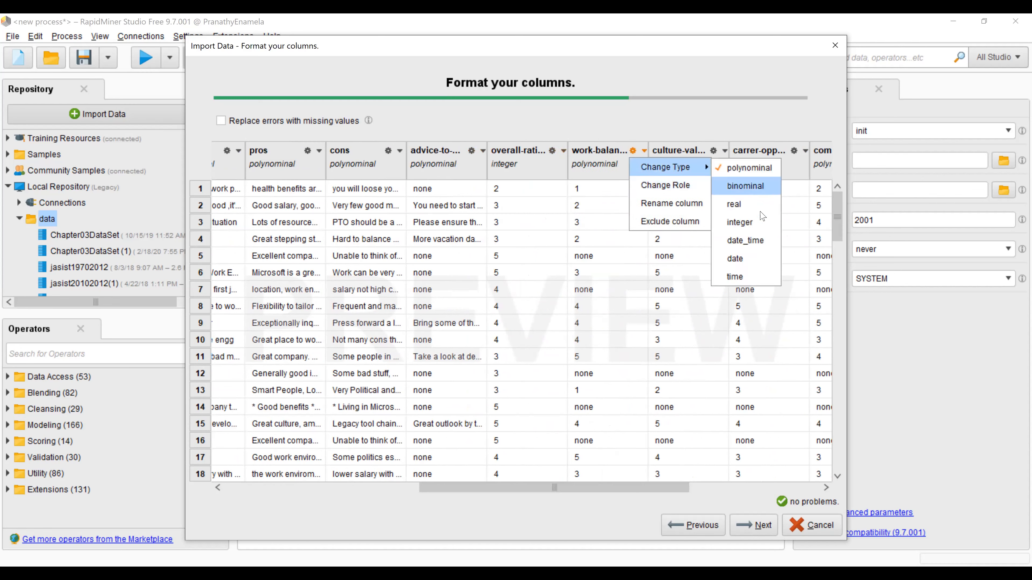
click(759, 225)
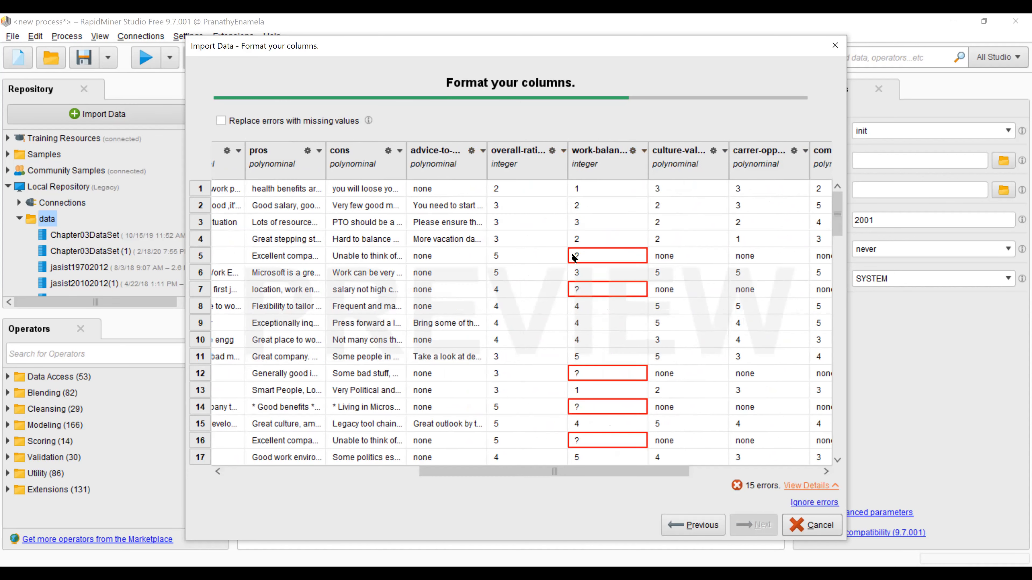
click(725, 152)
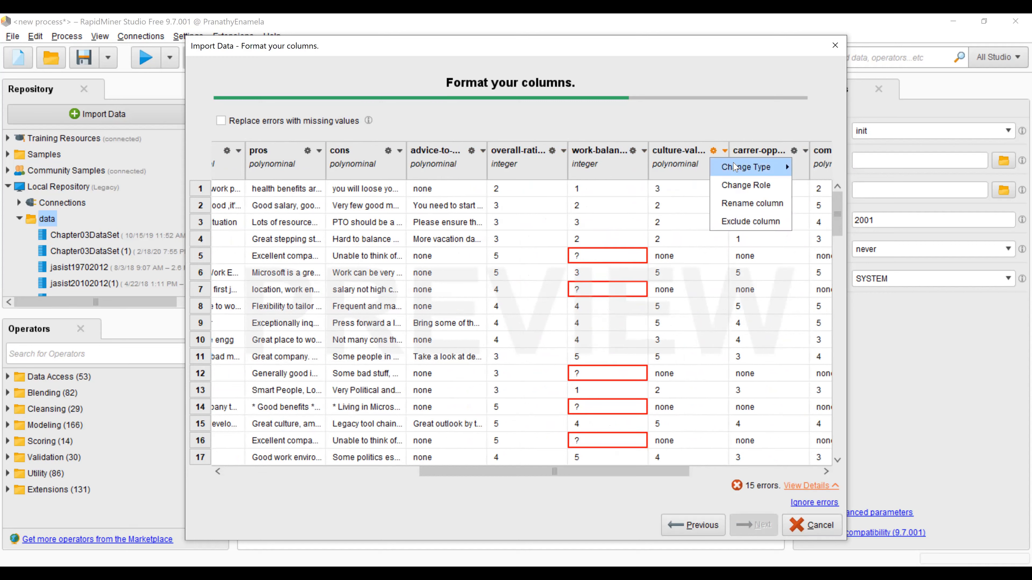
mouse_move(734, 167)
click(828, 222)
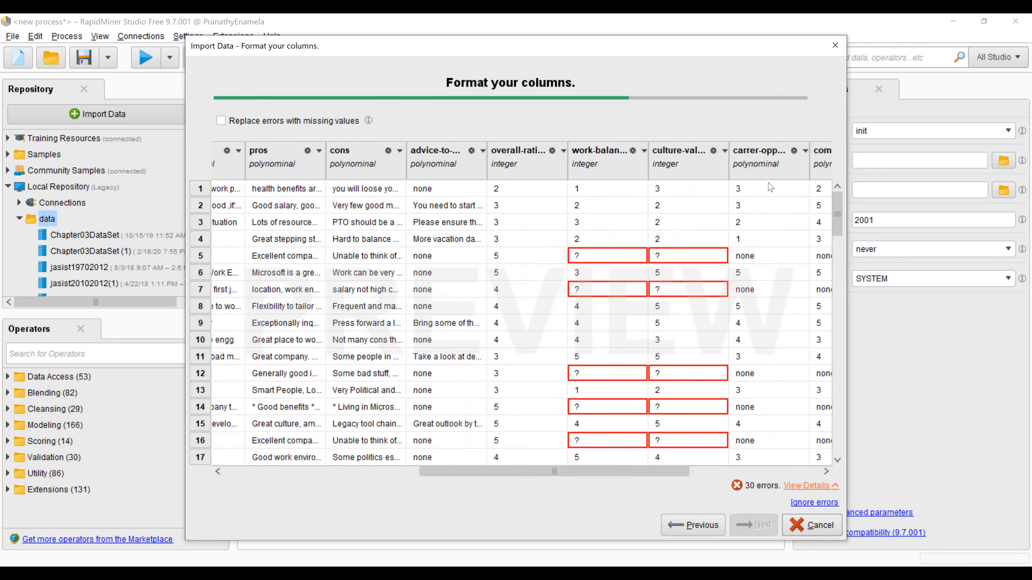
click(805, 151)
mouse_move(844, 175)
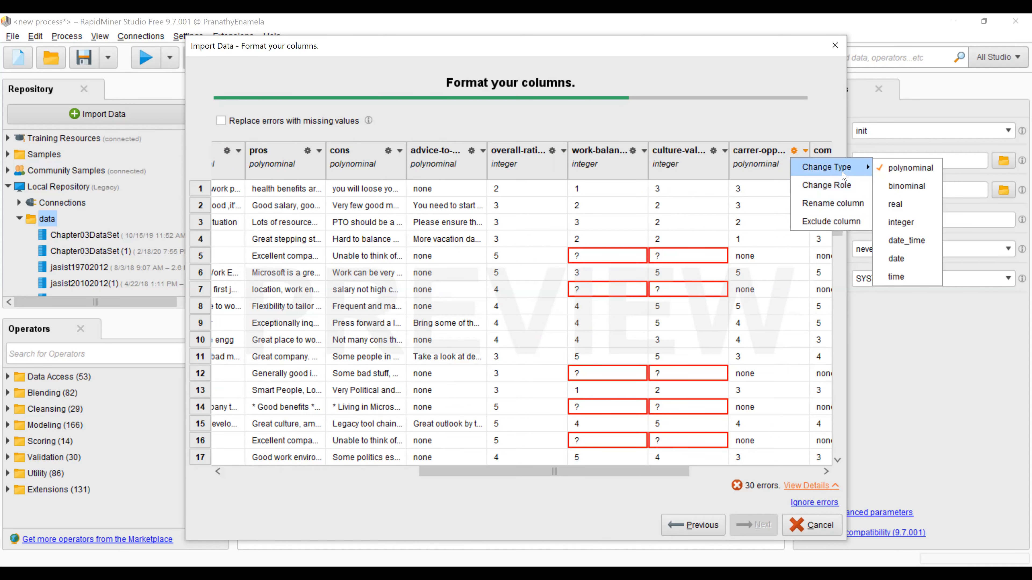
click(900, 222)
Step: Change the type of the company-benefits and senior-management columns to integer
drag(600, 474, 739, 478)
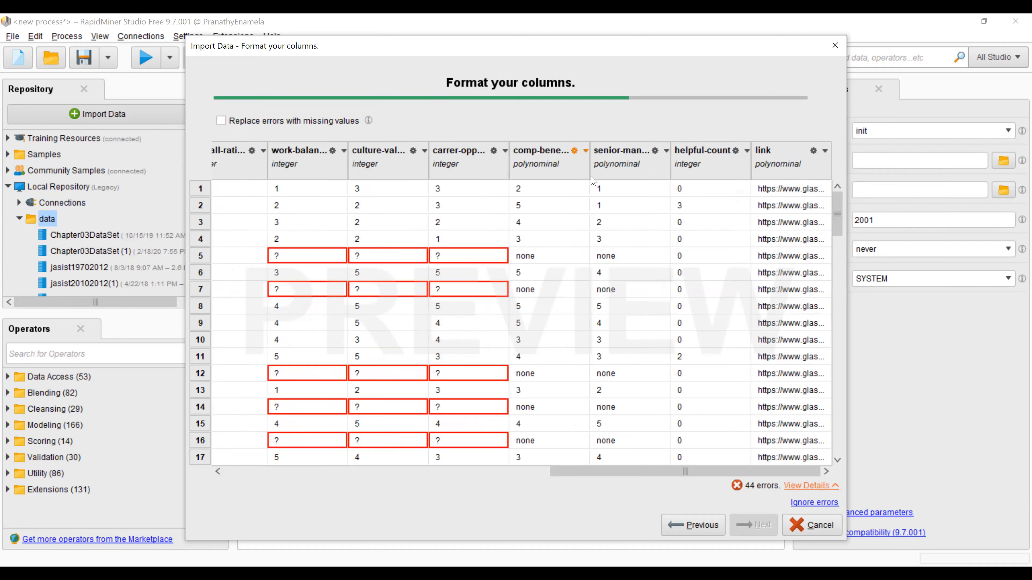
click(585, 151)
mouse_move(634, 166)
click(706, 226)
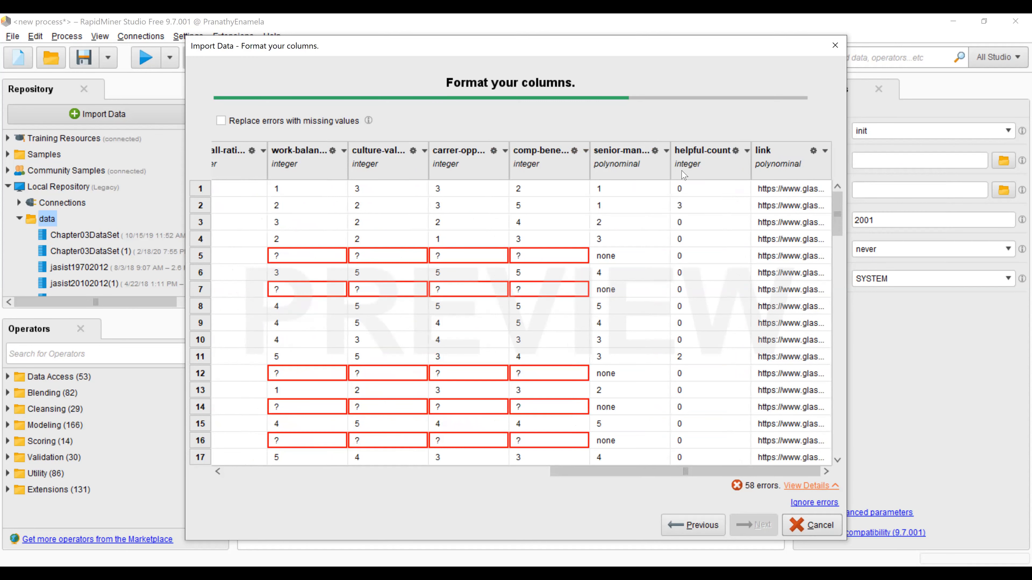
click(666, 151)
mouse_move(699, 167)
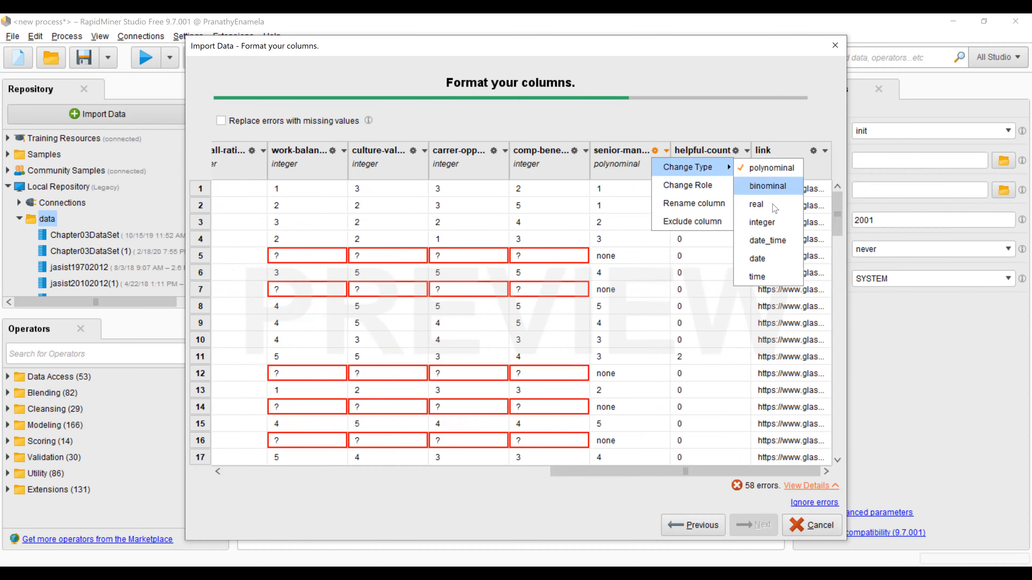
click(770, 222)
click(746, 152)
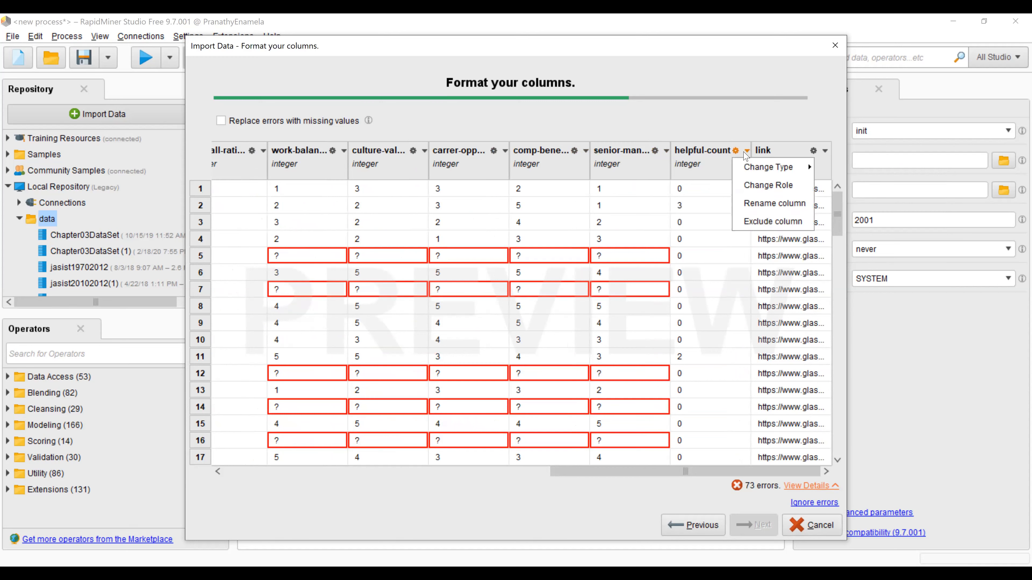
click(682, 357)
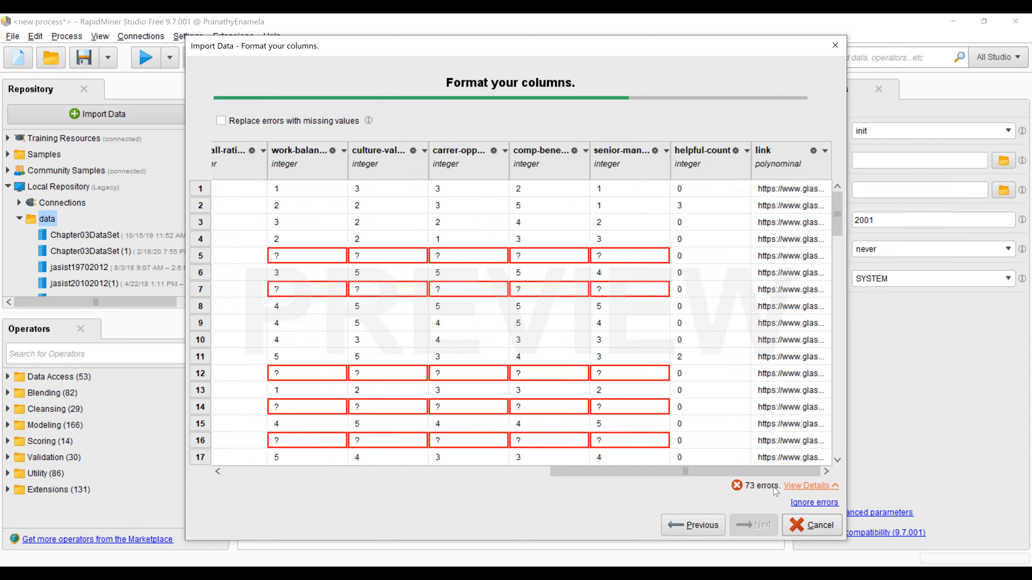
Step: Replace column errors with missing values and store the imported data as Data_Microsoft_3 in the Local Repository's data folder
click(221, 121)
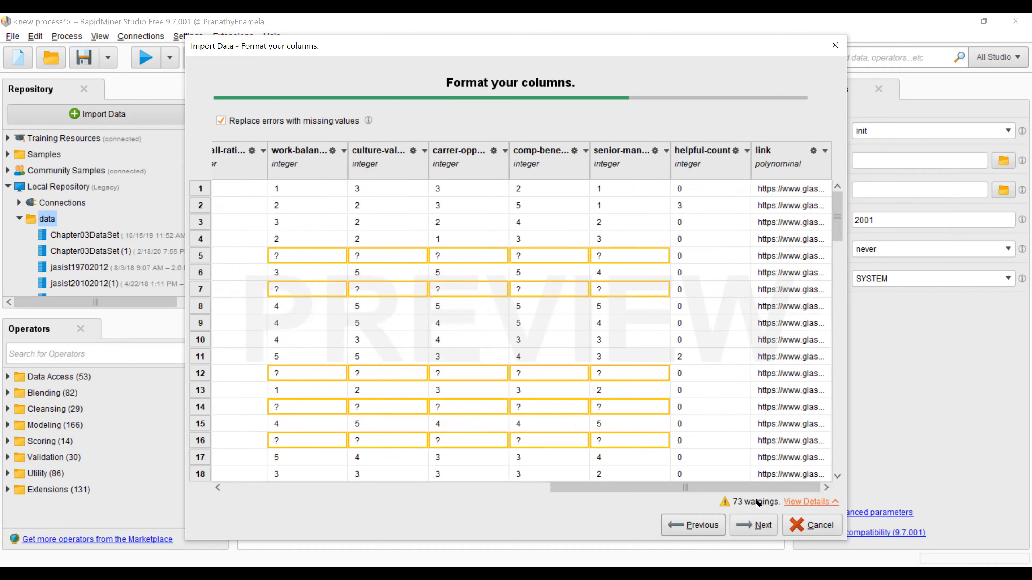
click(749, 533)
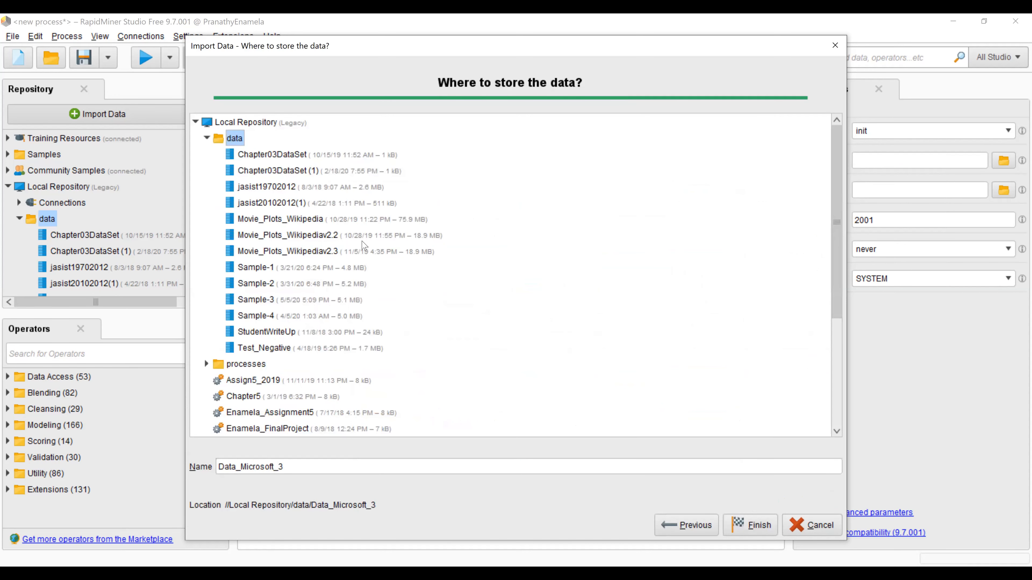
click(265, 122)
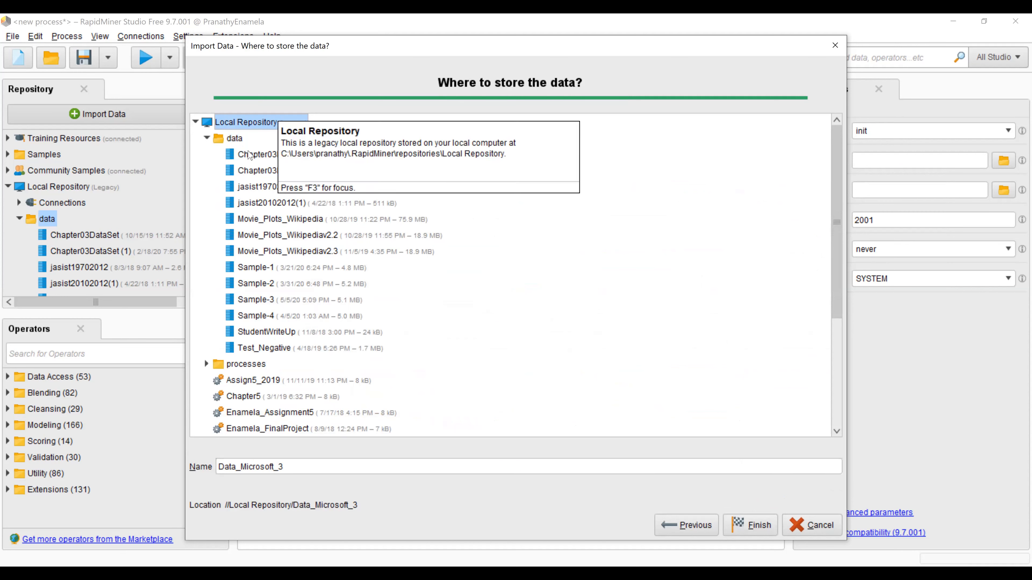
click(236, 139)
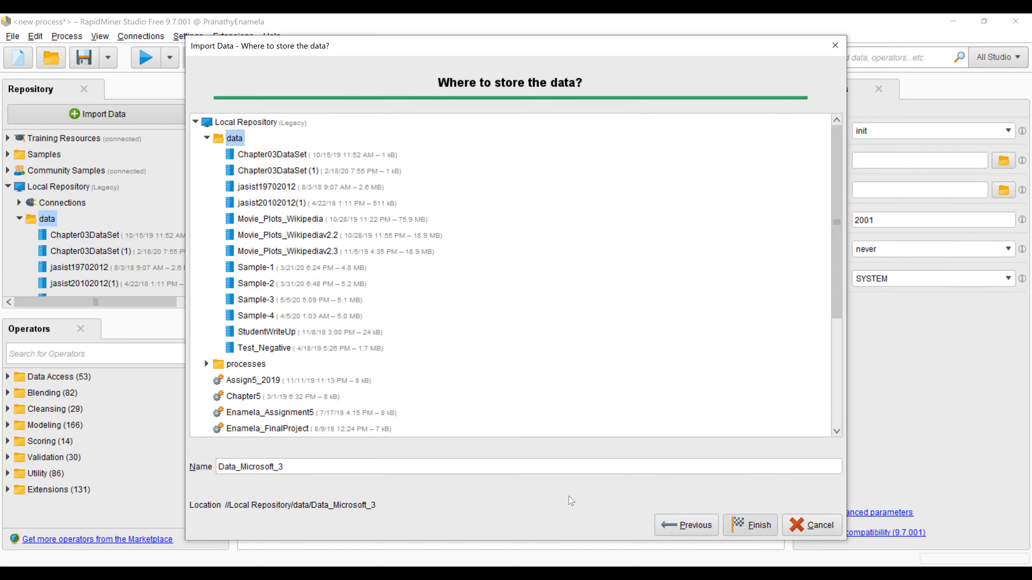
click(337, 467)
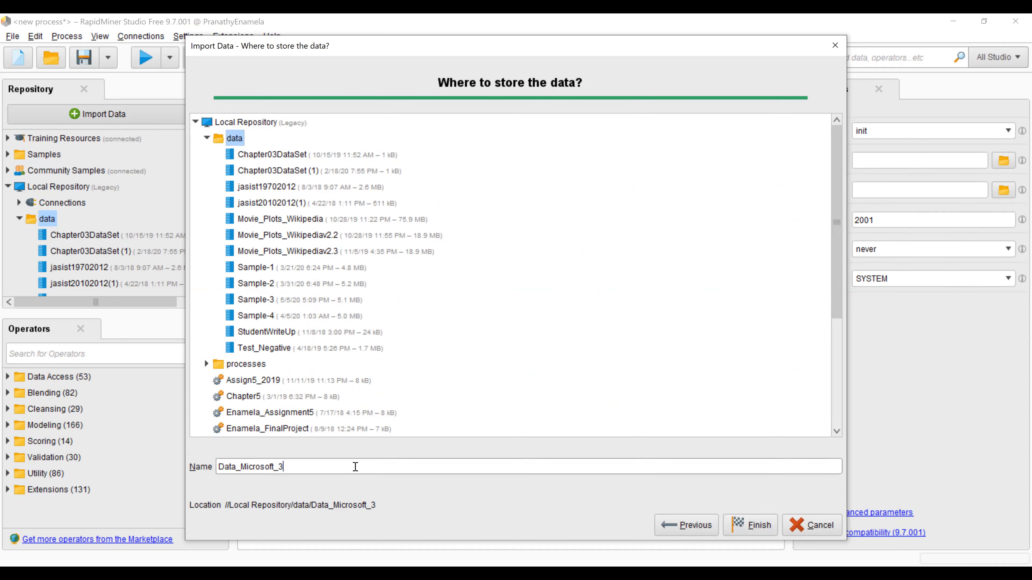
click(756, 527)
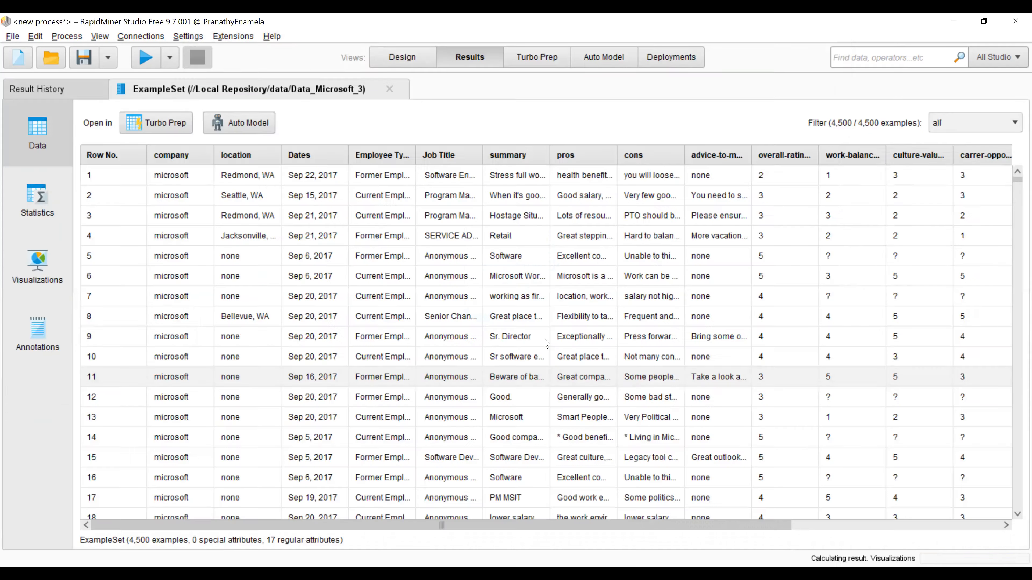
Step: Return to the Design view, open Data_Microsoft_3 for editing, and enlarge the Data Editor's area upward and sideways
click(418, 60)
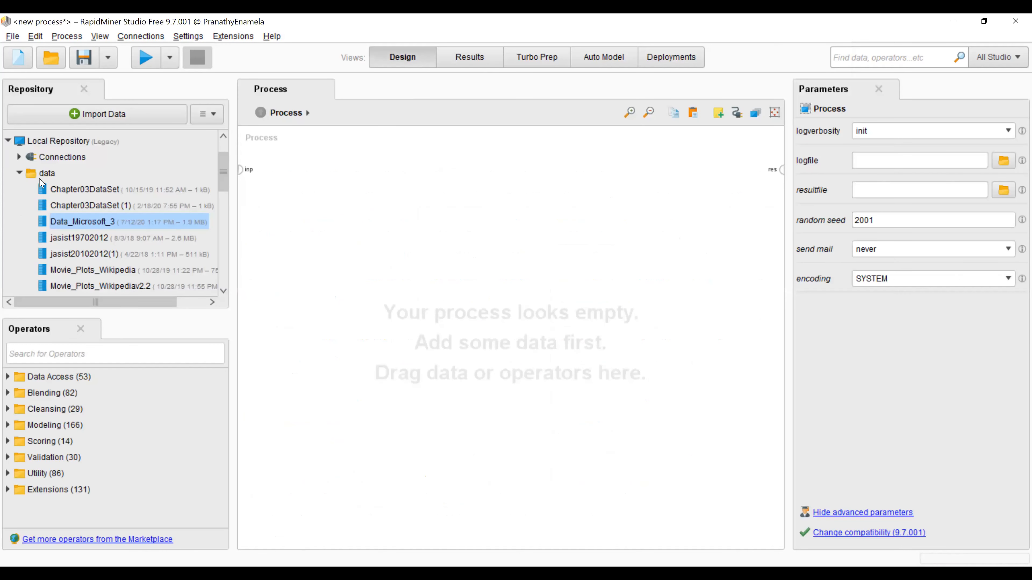
right_click(92, 226)
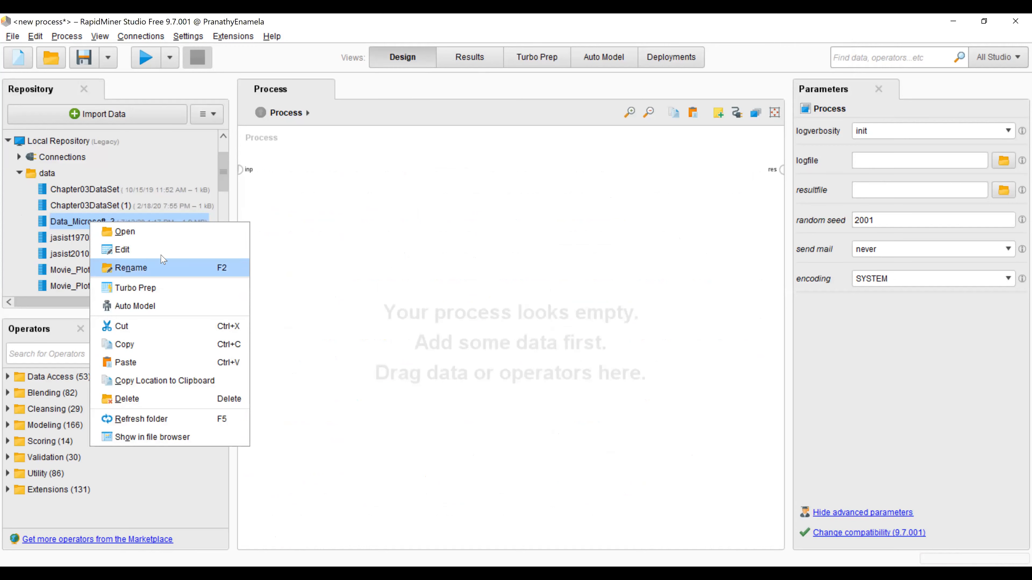
click(169, 250)
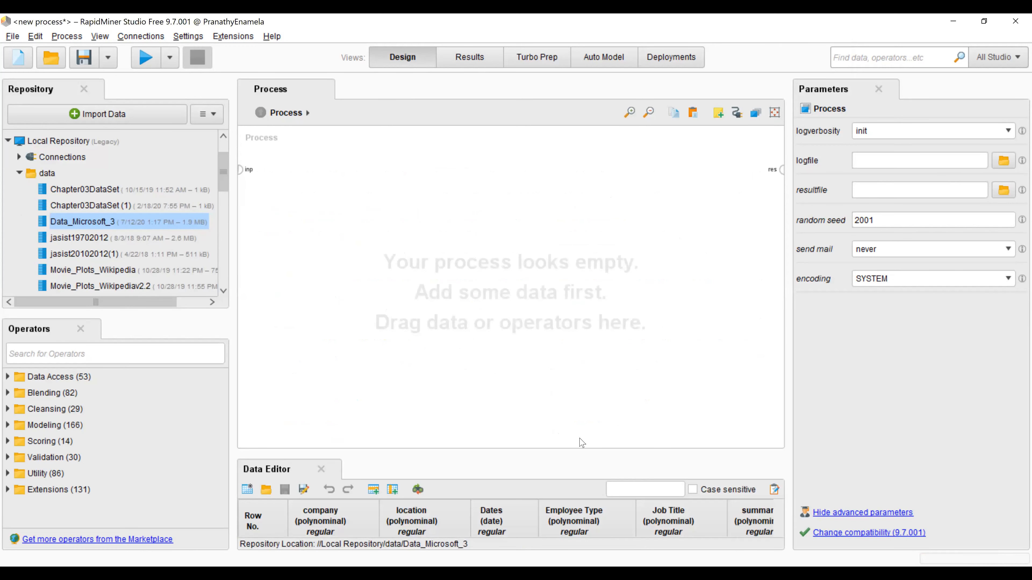
drag(555, 452, 566, 325)
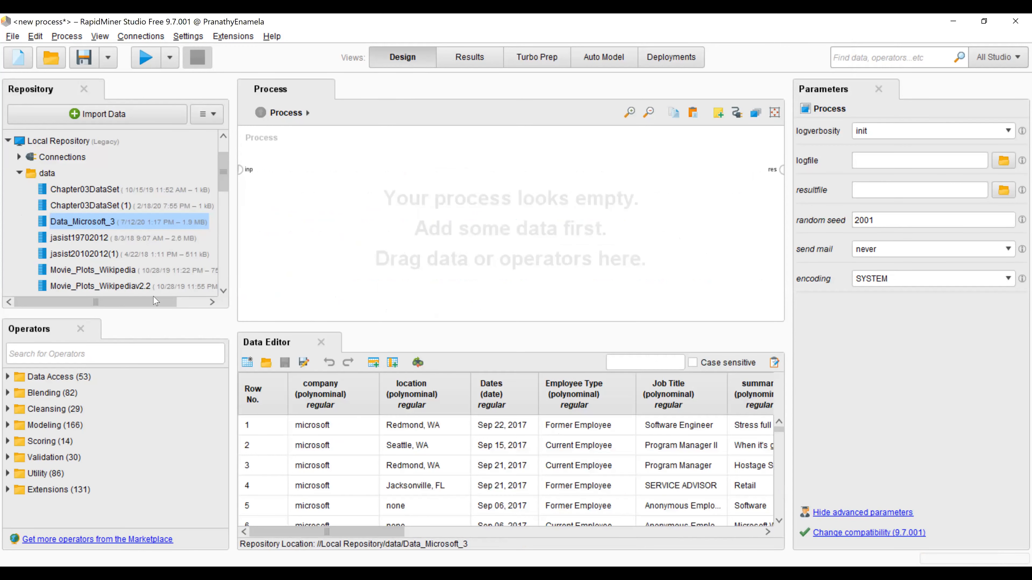
drag(232, 286, 171, 277)
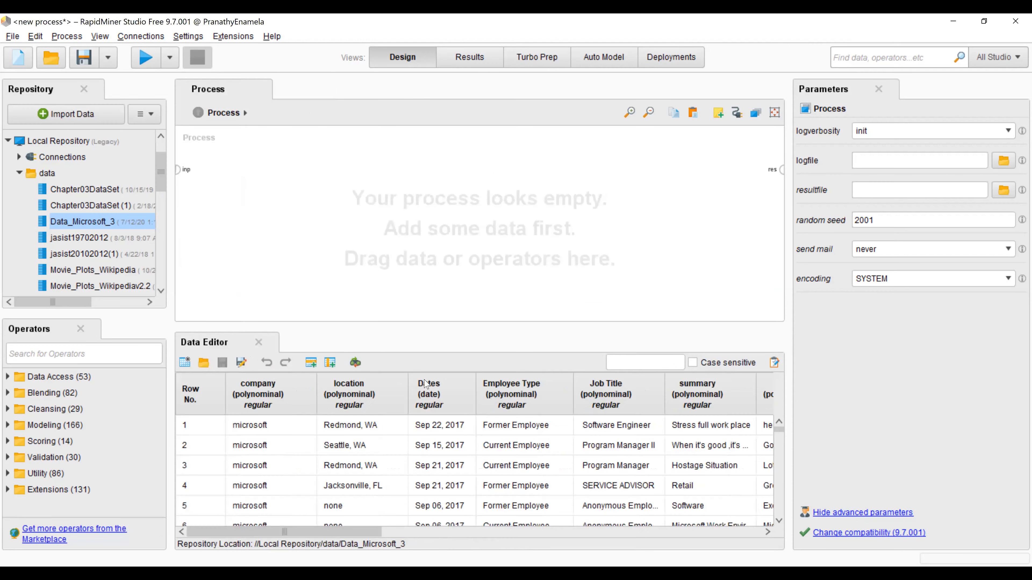
Step: Change the attribute type of the company and location columns to text
click(302, 395)
right_click(303, 395)
click(342, 404)
click(593, 276)
click(548, 349)
click(463, 344)
right_click(350, 394)
click(464, 344)
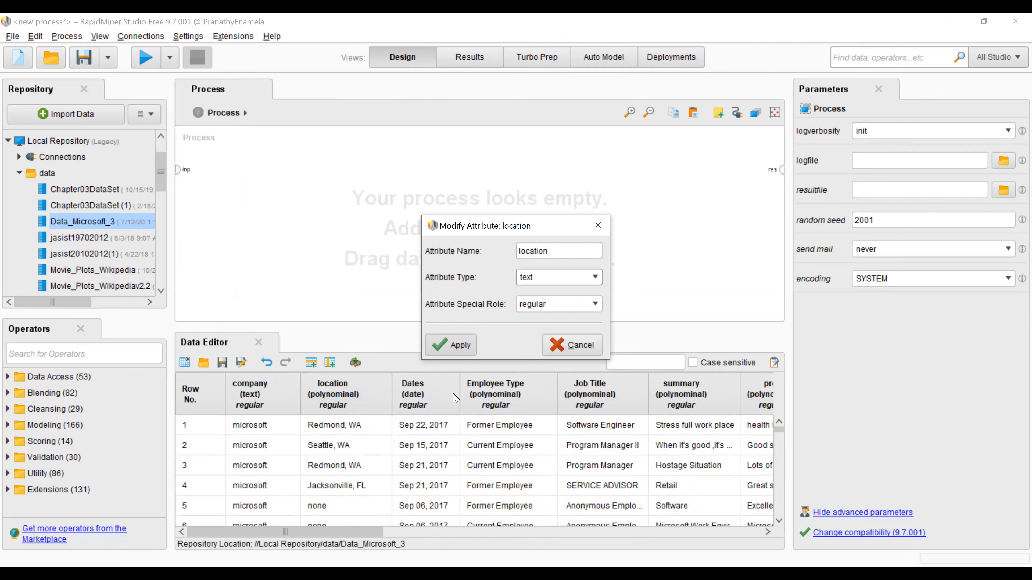
Step: Change the Employee Type column's attribute type to text
right_click(475, 393)
click(530, 402)
click(575, 280)
click(528, 305)
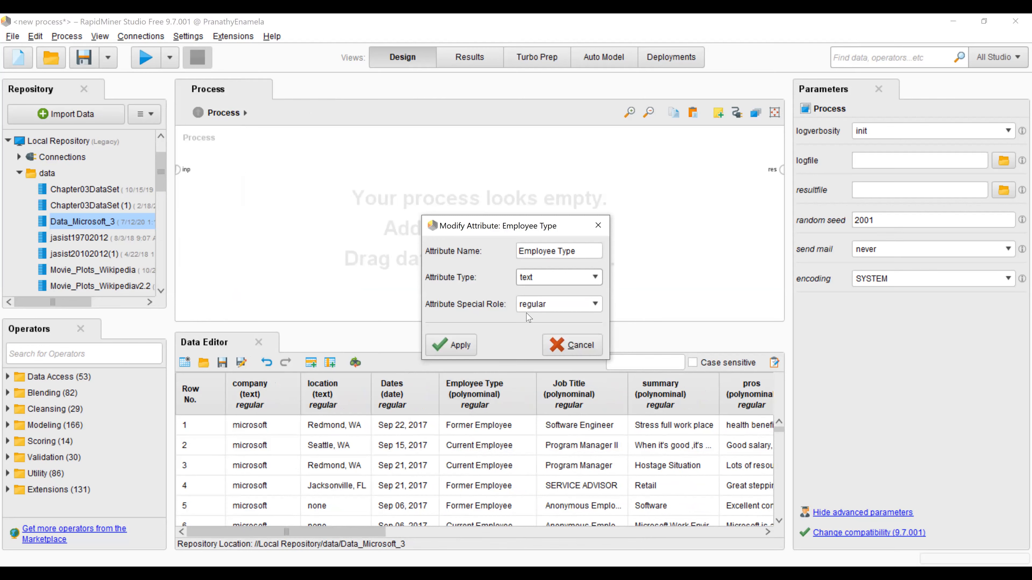
click(459, 345)
Step: Change the Job Title column's attribute type to text
right_click(606, 391)
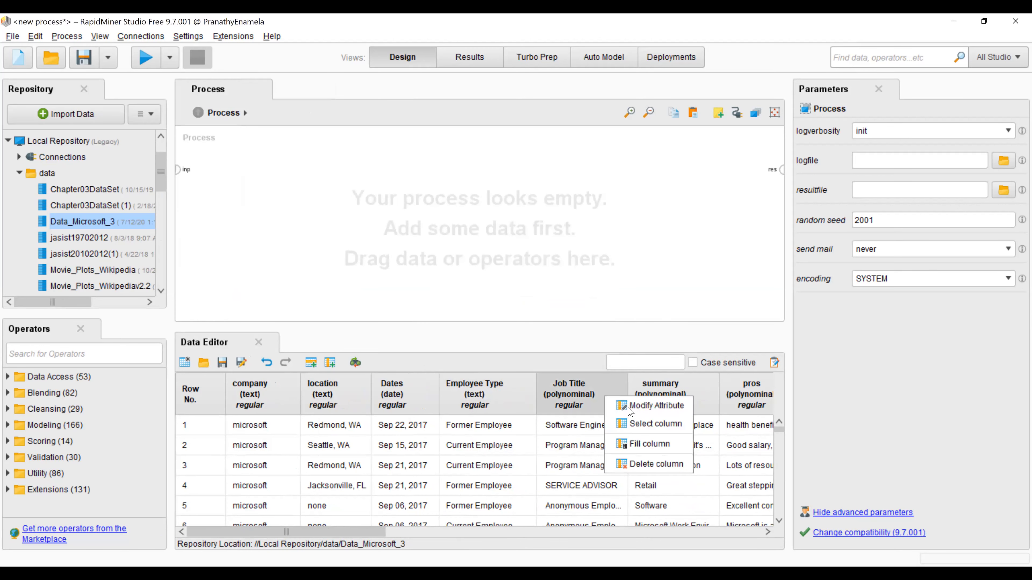
click(633, 407)
click(591, 278)
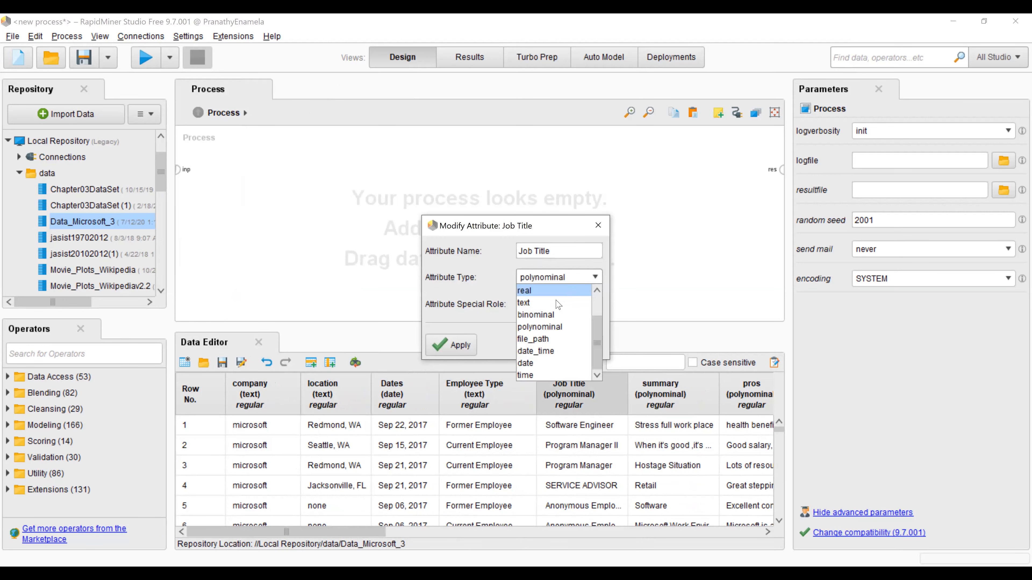
click(528, 303)
click(463, 341)
Step: Change the summary column's attribute type to text
drag(374, 530, 462, 539)
right_click(426, 404)
click(473, 409)
click(553, 277)
click(537, 303)
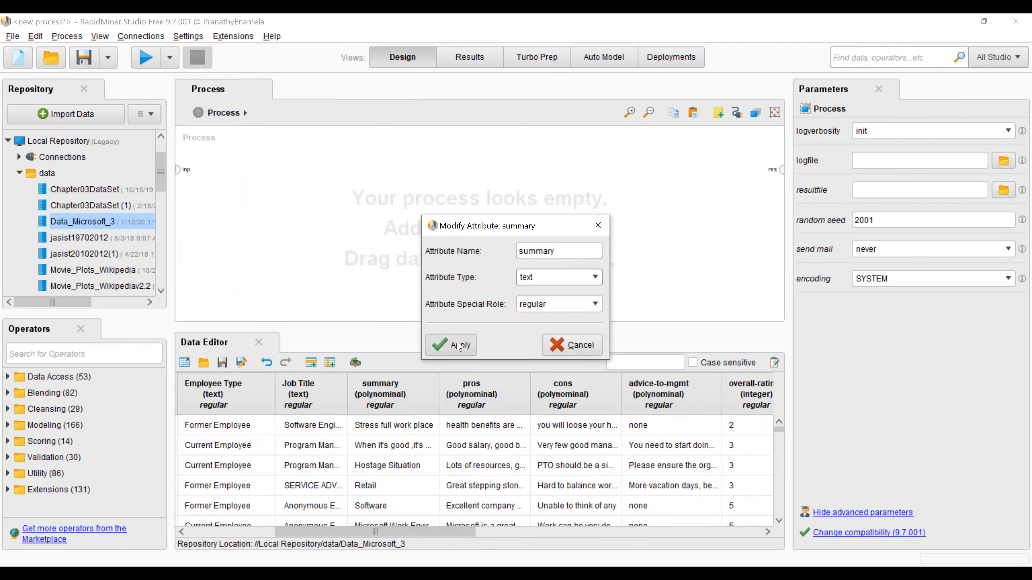
click(458, 346)
Step: Change the attribute type of the pros and cons columns to text
right_click(530, 400)
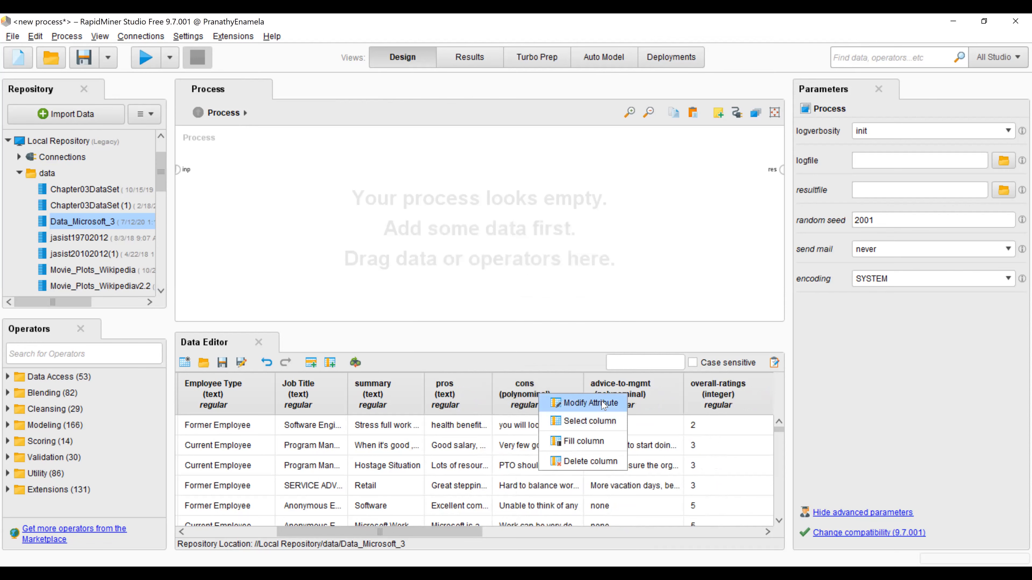
click(577, 406)
click(556, 278)
click(552, 302)
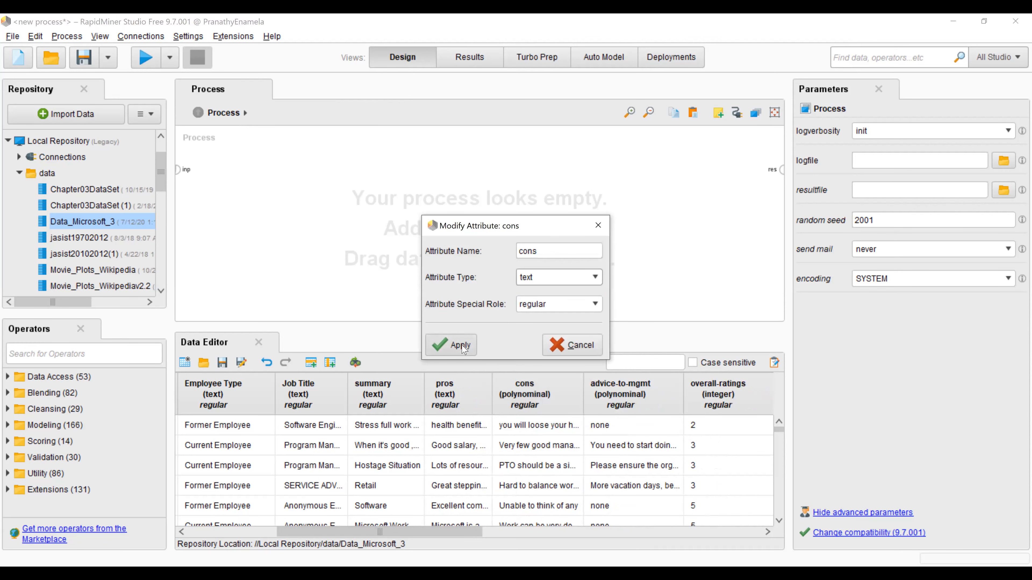
click(460, 345)
Step: Change the advice-to-mgmt column's attribute type to text
scroll(485, 404, right, 4)
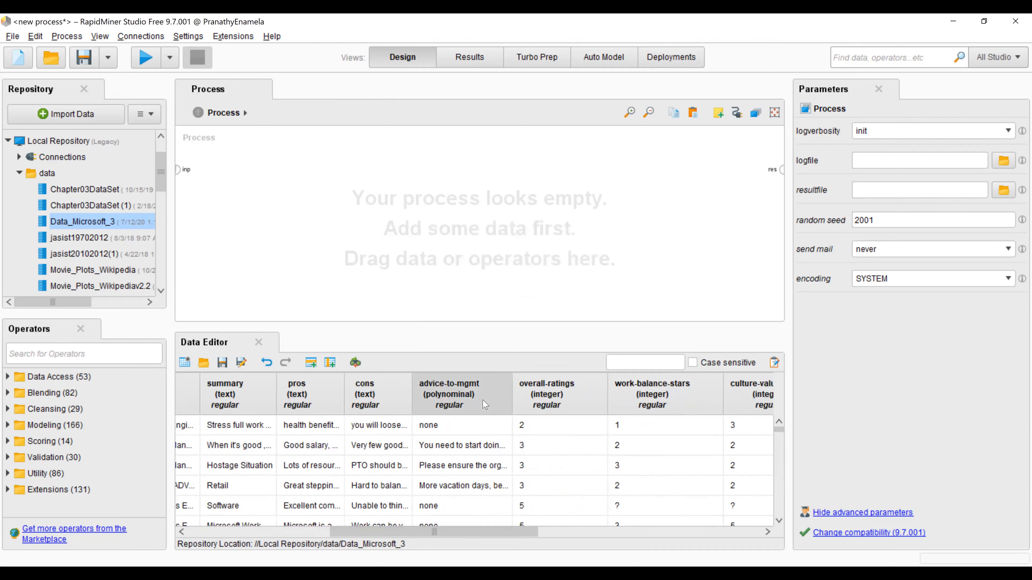
right_click(485, 404)
click(550, 414)
click(575, 278)
click(545, 301)
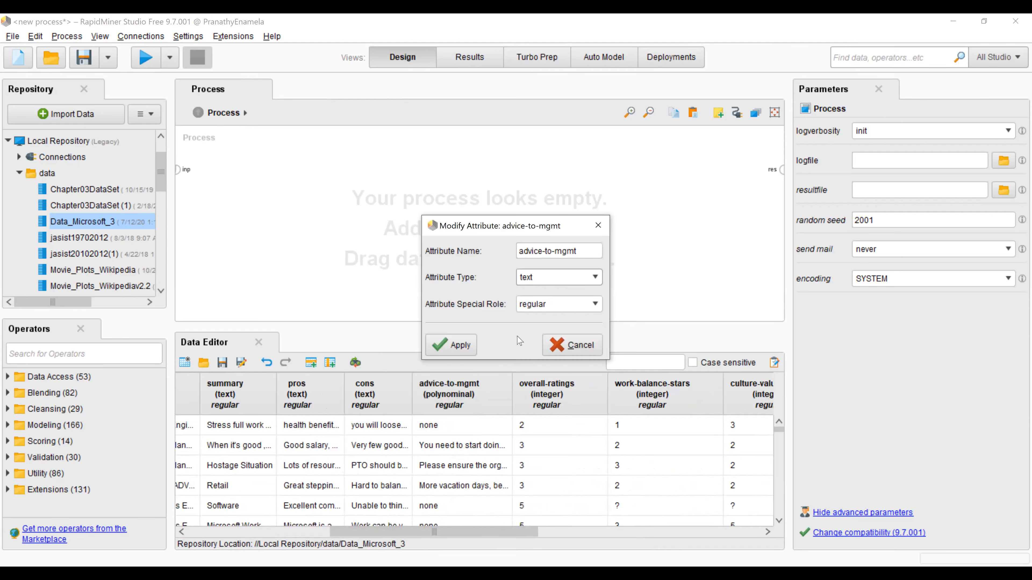
click(462, 352)
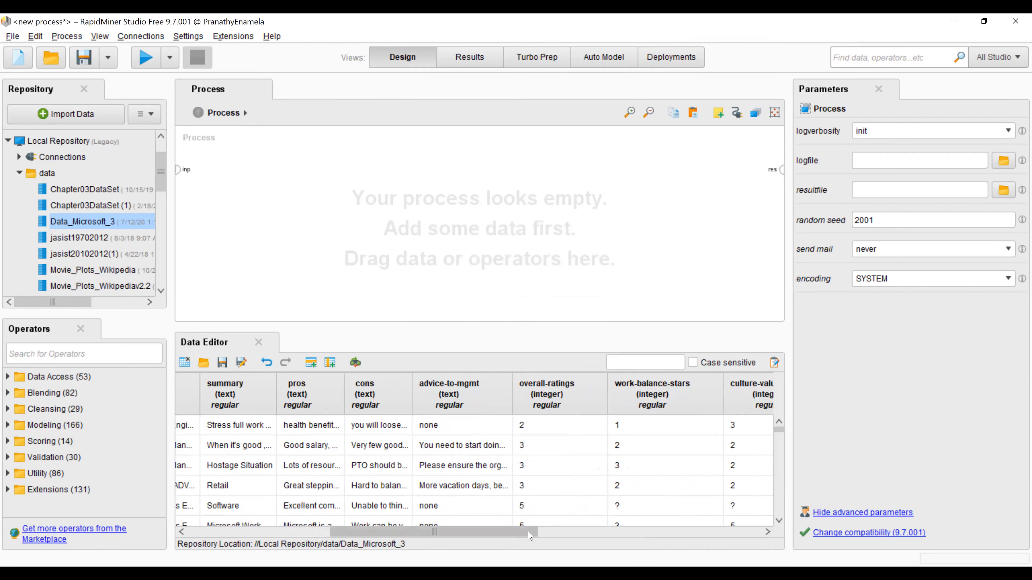
Step: Change the attribute type of the link column at the end of the data table
scroll(579, 536, right, 2)
scroll(579, 536, right, 5)
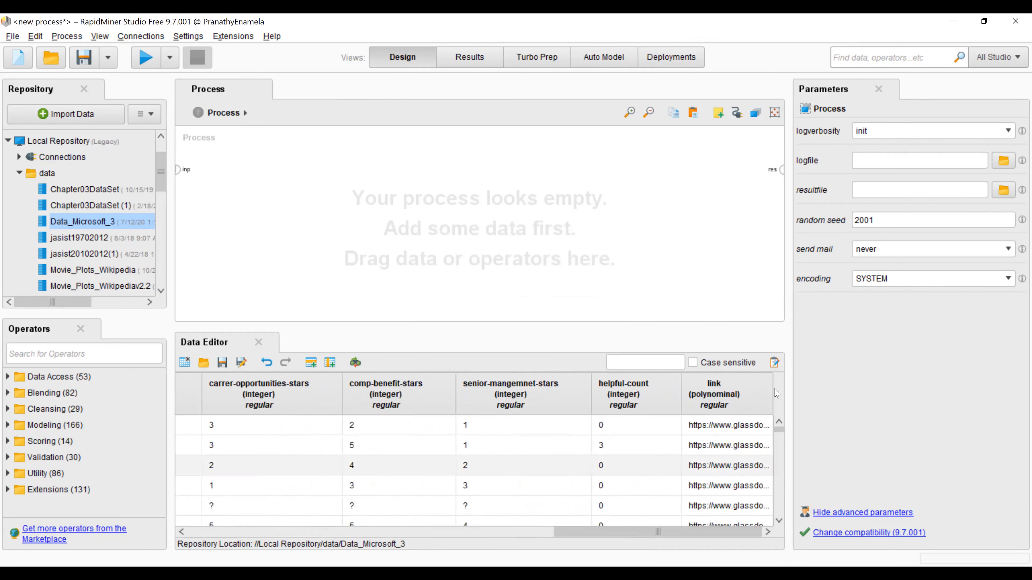
right_click(740, 389)
click(769, 396)
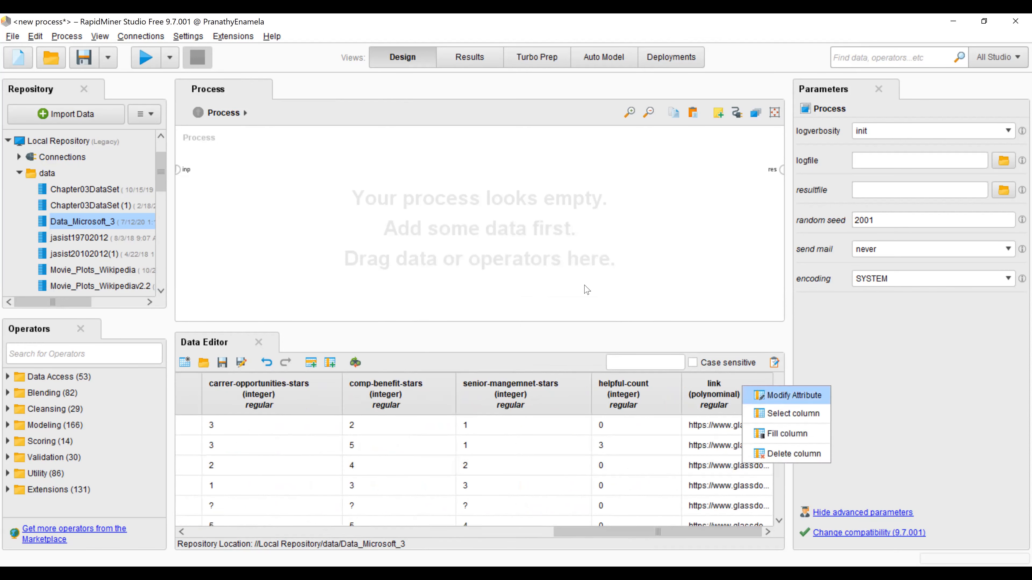
click(583, 284)
click(536, 290)
click(460, 350)
Step: Save the column type changes to Data_Microsoft_3 and close the Data Editor
scroll(463, 537, left, 4)
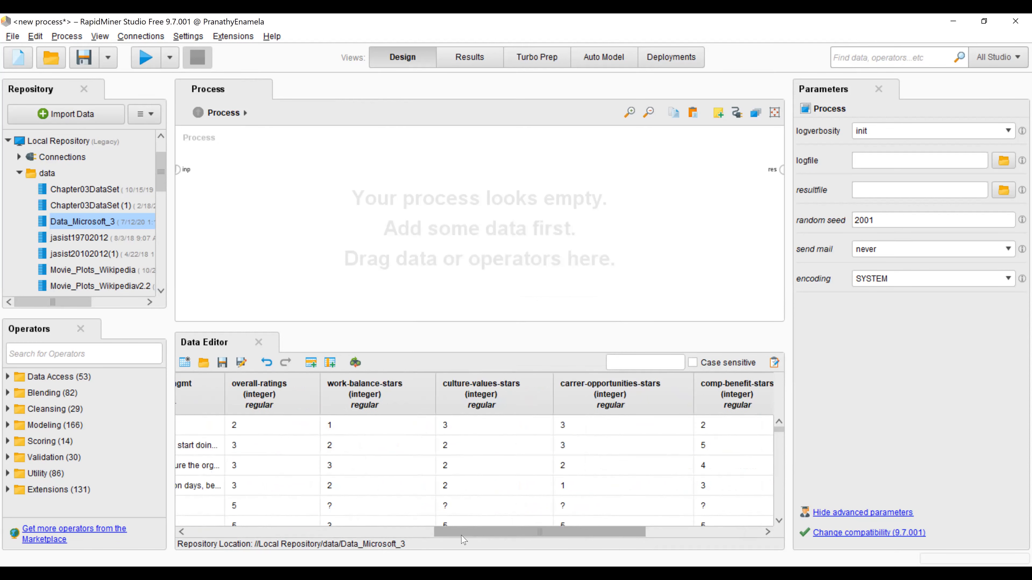
scroll(464, 540, left, 5)
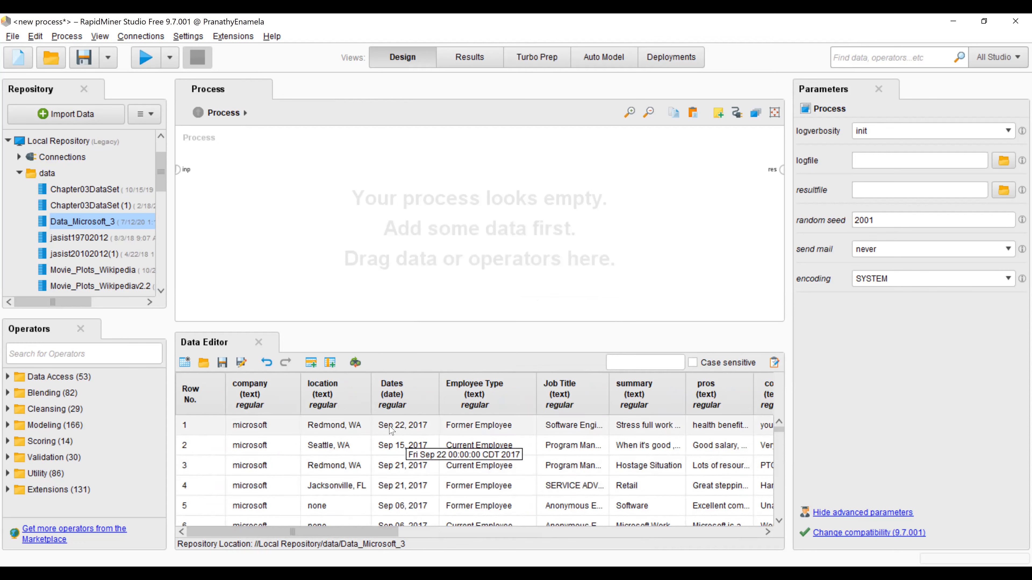
drag(383, 531, 225, 513)
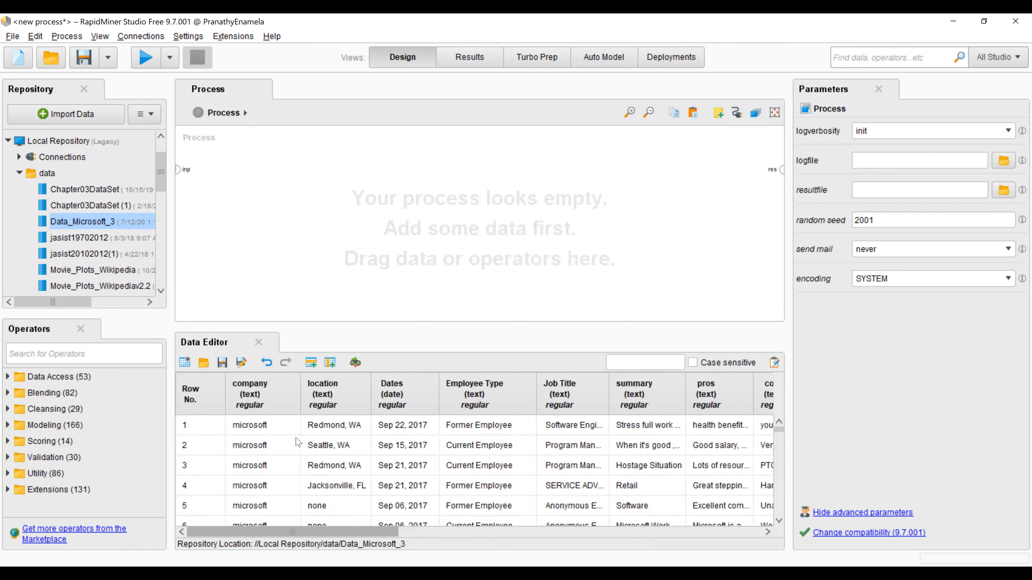
drag(400, 322, 399, 222)
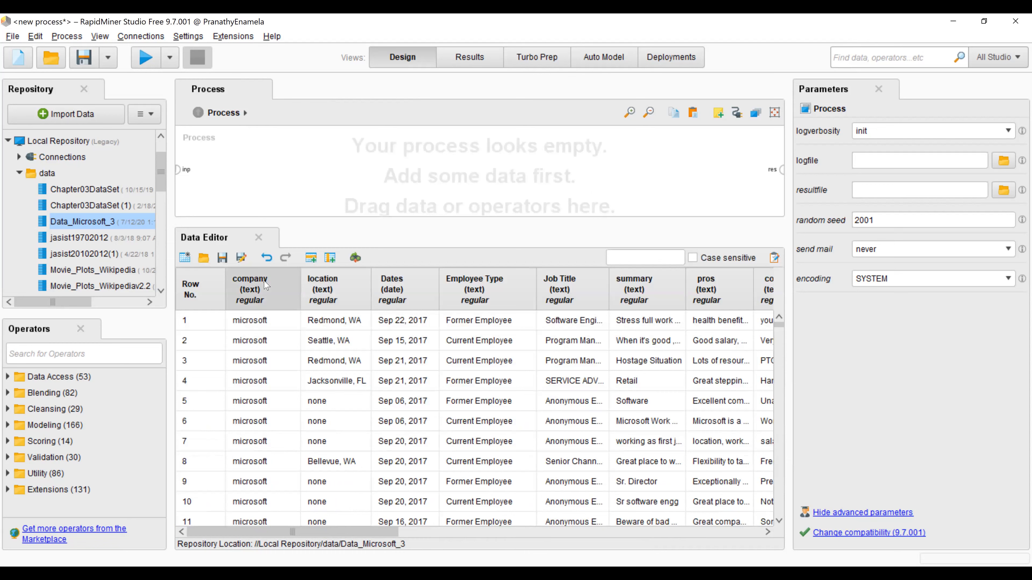
click(226, 262)
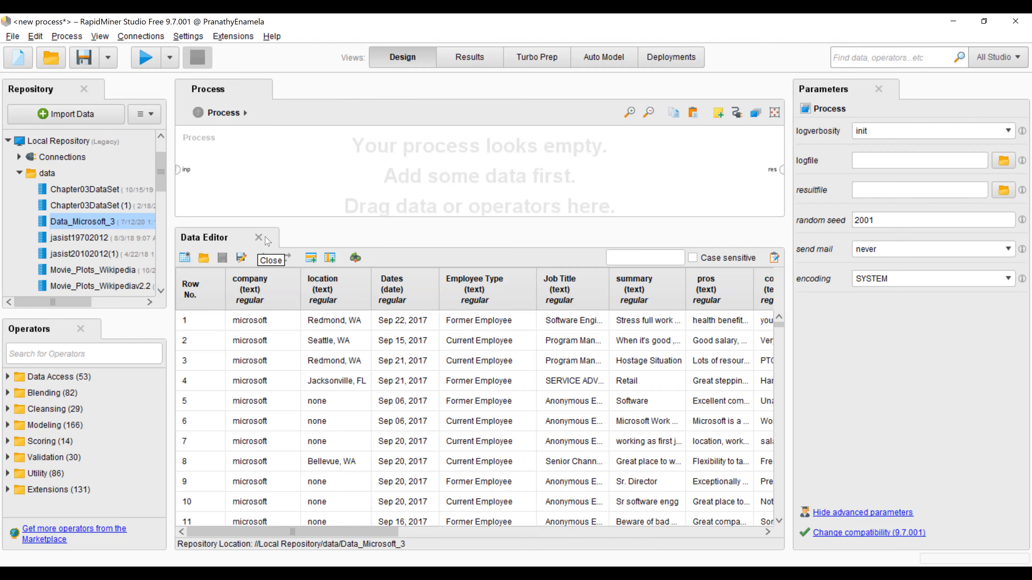
click(258, 239)
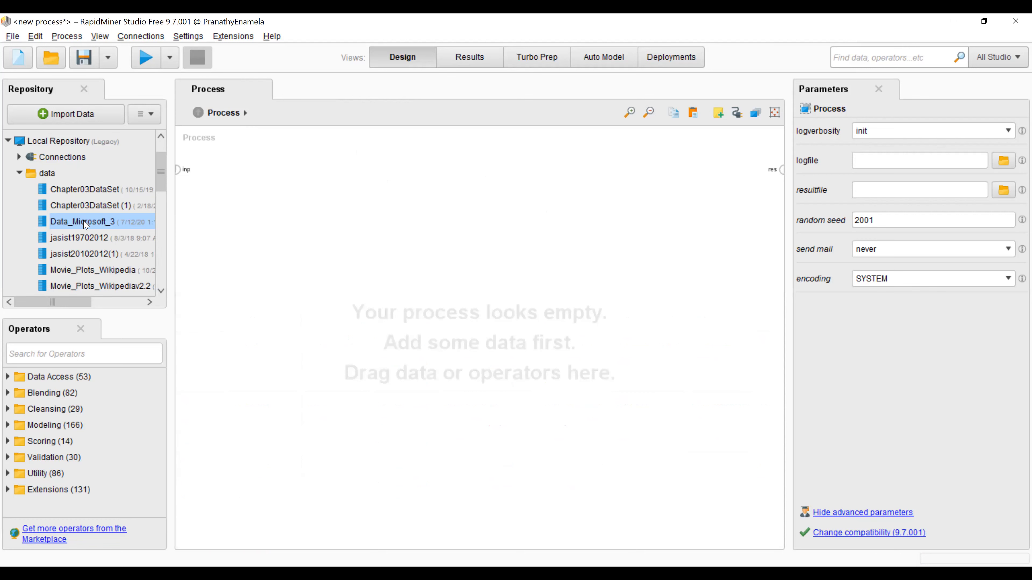
drag(85, 224, 266, 227)
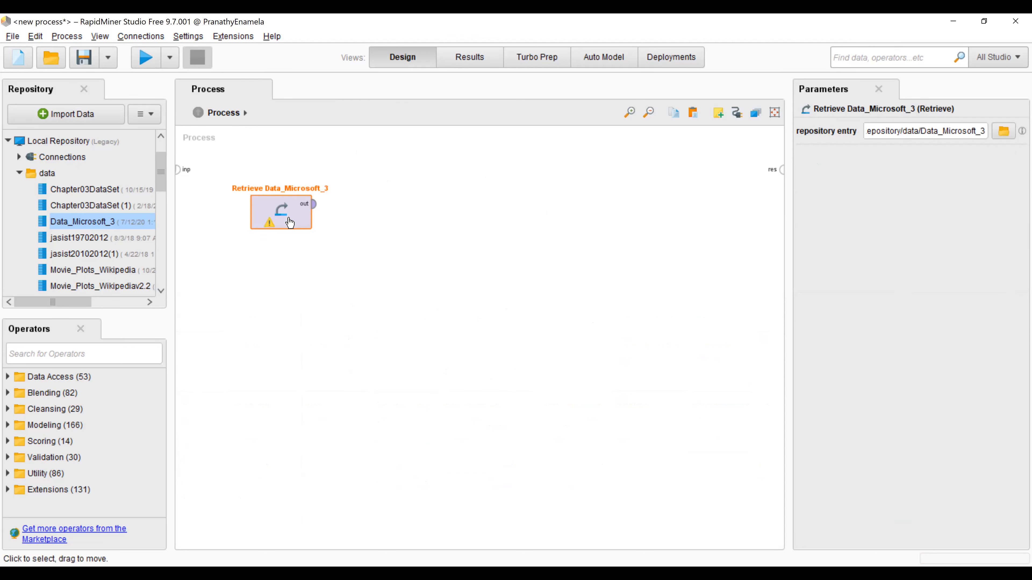
right_click(101, 227)
click(128, 249)
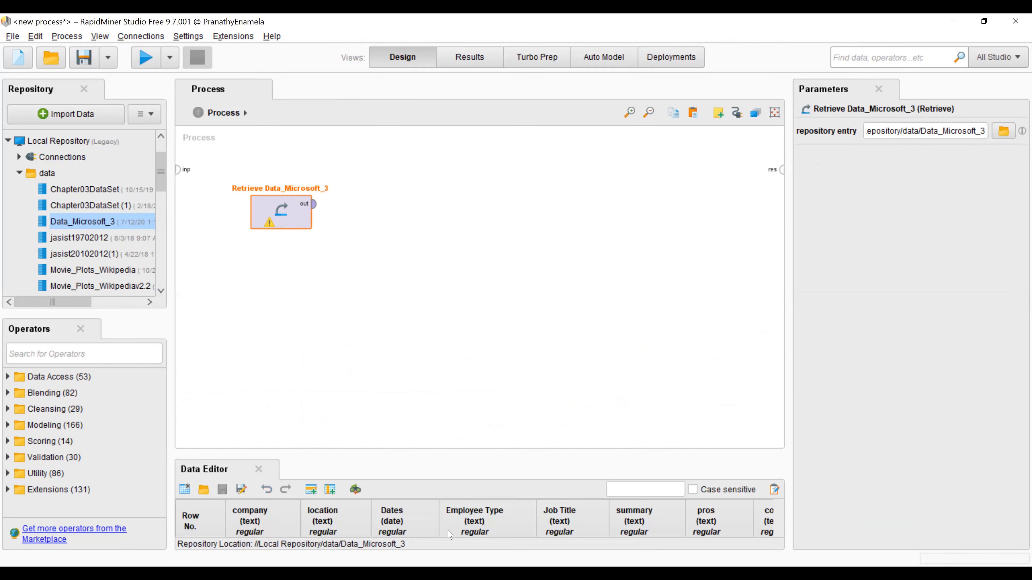
drag(499, 443, 381, 310)
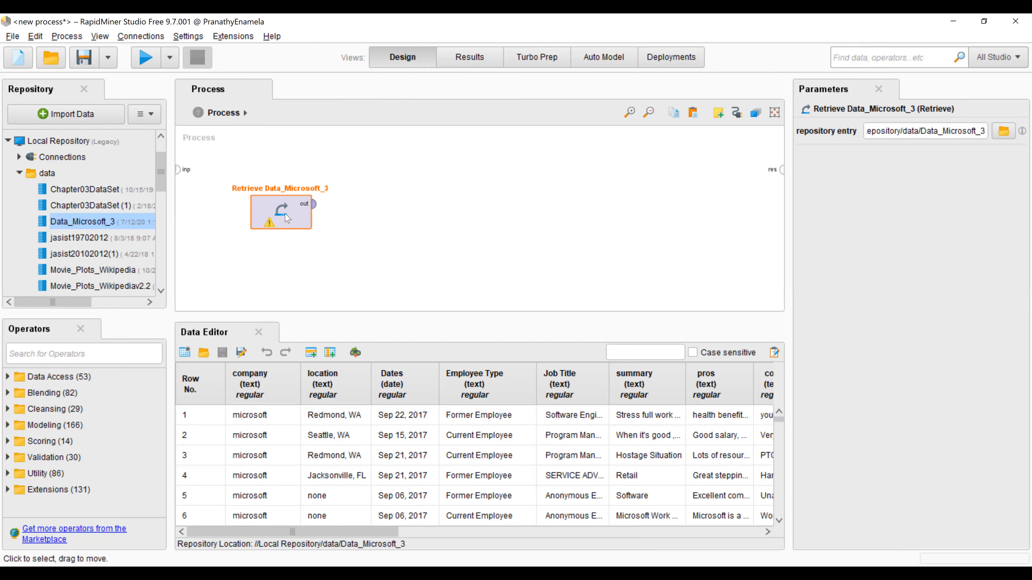
key(Delete)
Step: Add Data_Microsoft_3 to the process as a Retrieve operator near the input port, with the Data Editor closed
drag(104, 228, 270, 204)
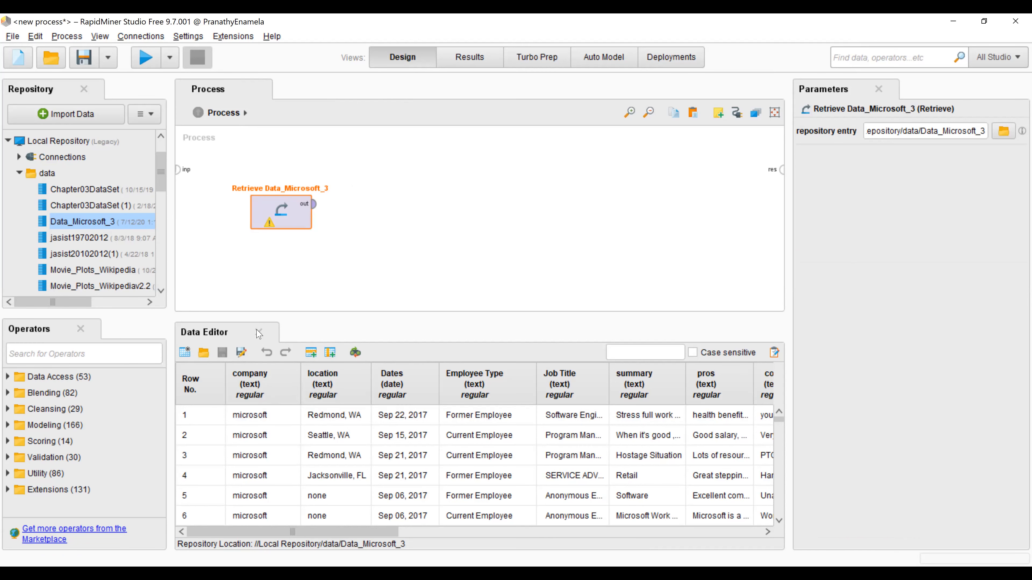
click(258, 333)
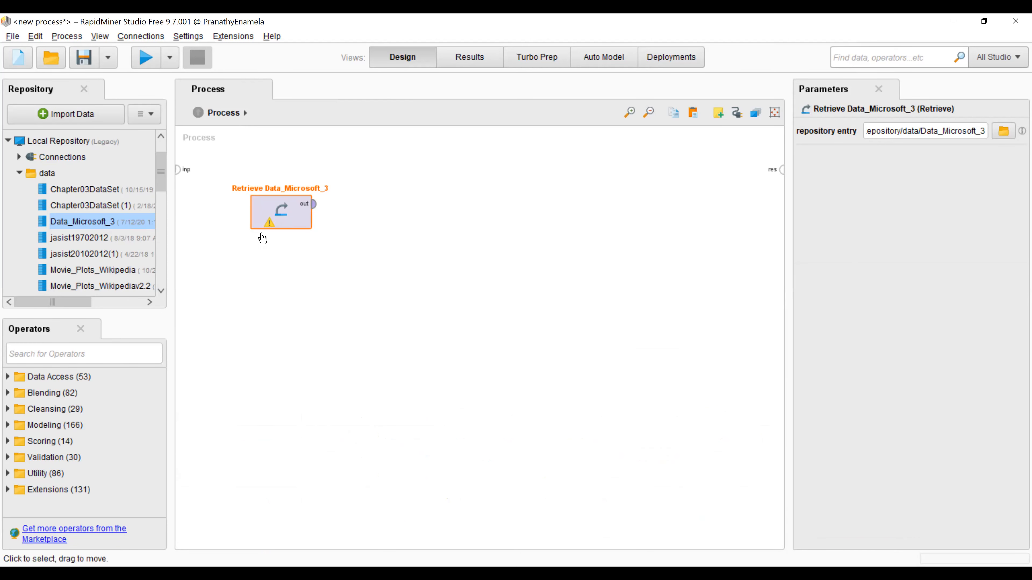
drag(287, 227, 242, 261)
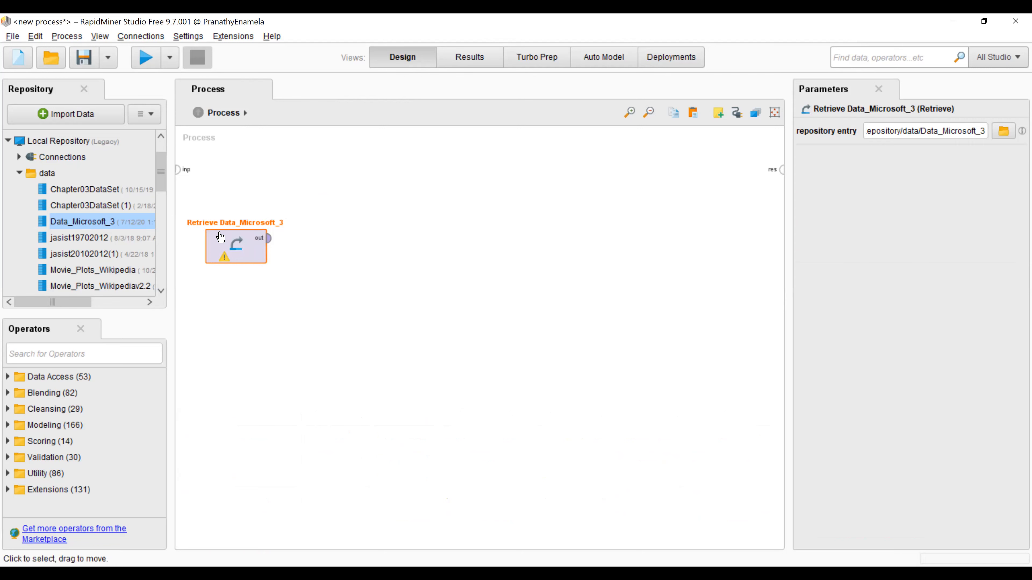
Step: Find the Replace Missing Values operator, add it to the process and connect the Retrieve output to its example input
click(135, 353)
text(miss)
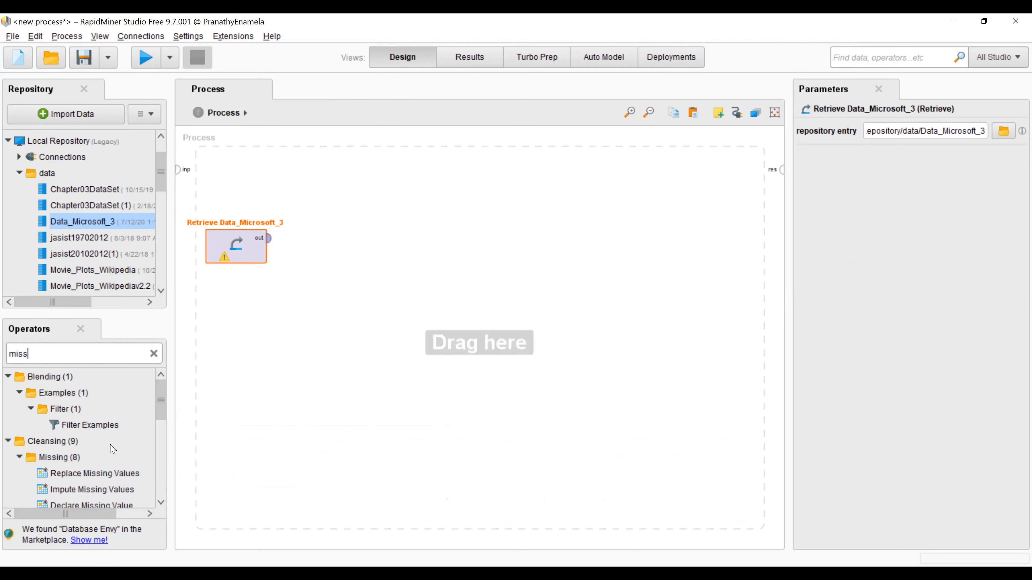
drag(94, 474, 358, 263)
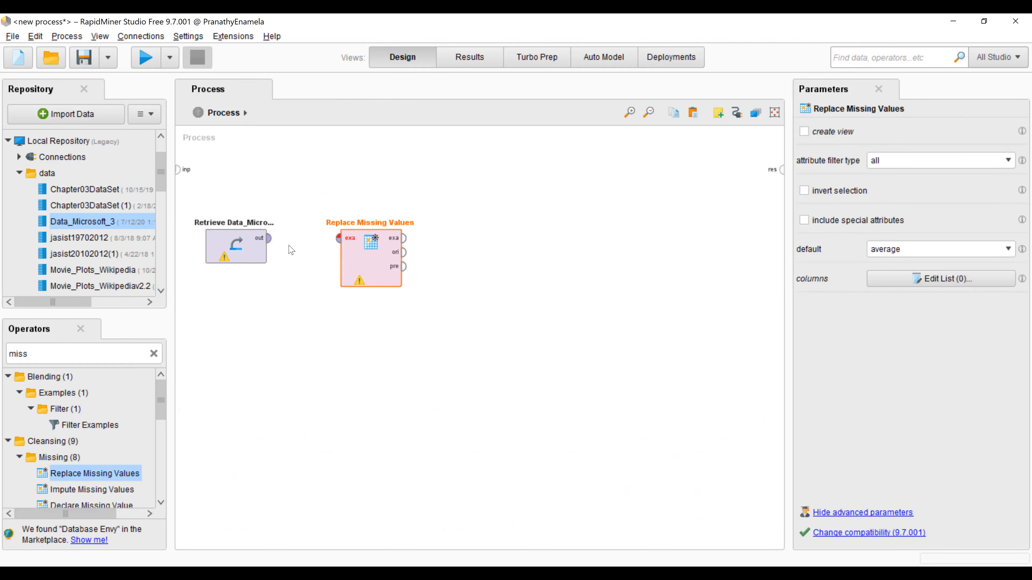
click(269, 238)
click(339, 238)
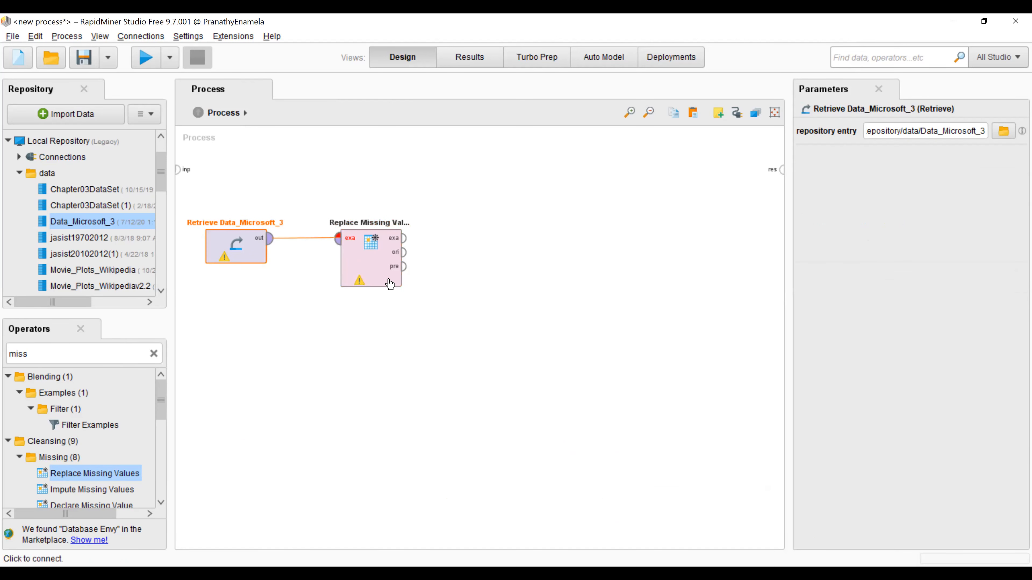
Step: Set the attribute filter type of Replace Missing Values to subset and open its attribute selection
click(373, 267)
click(912, 160)
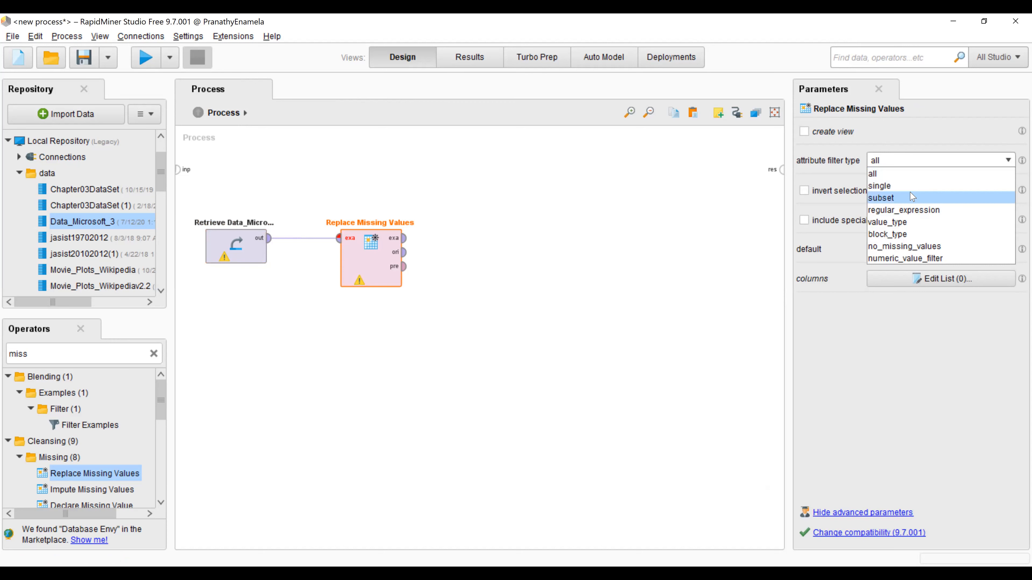
click(912, 198)
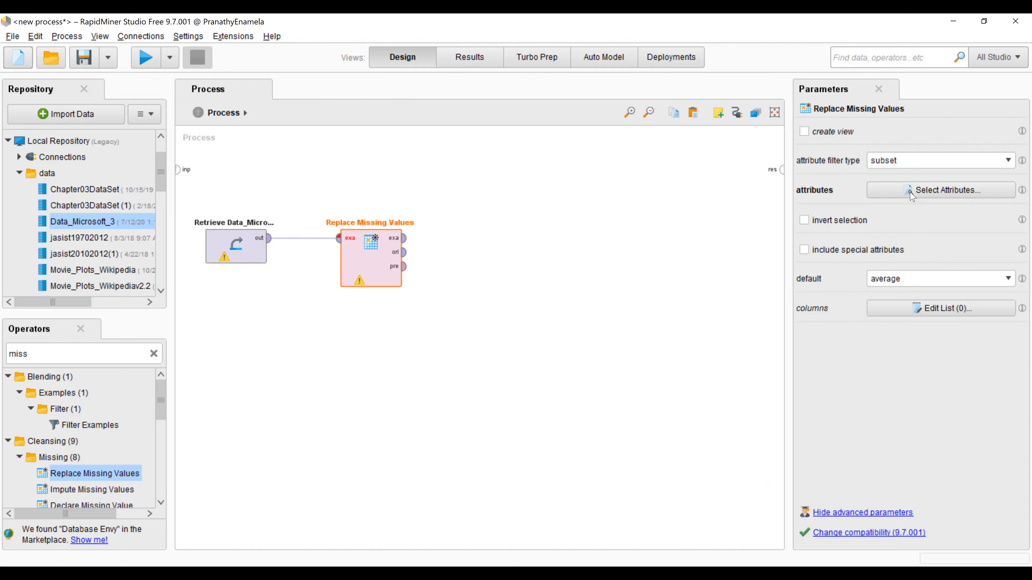
click(912, 191)
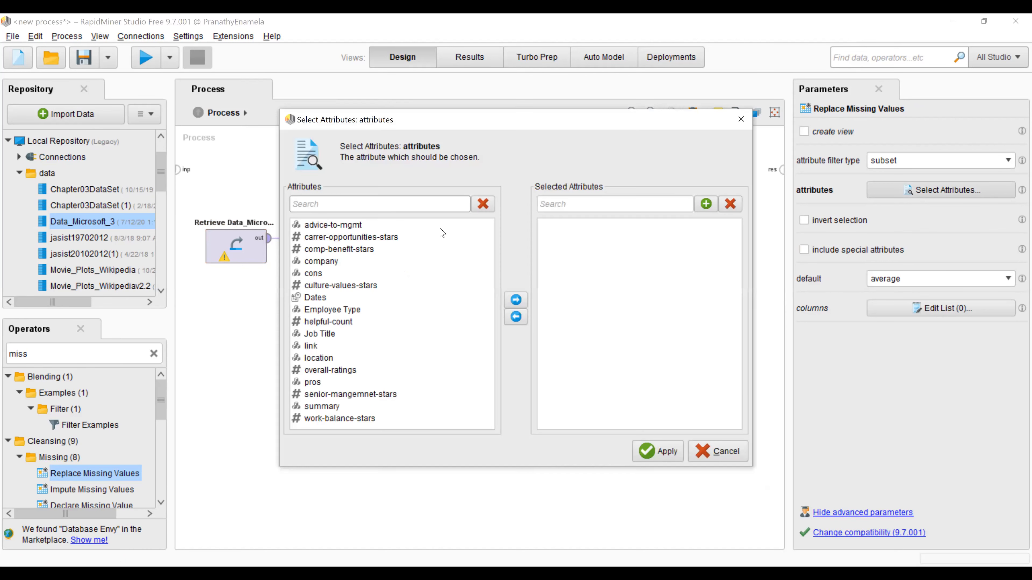
Step: Add carrer-opportunities-stars, comp-benefit-stars, culture-values-stars and helpful-count to the selected attributes
click(374, 238)
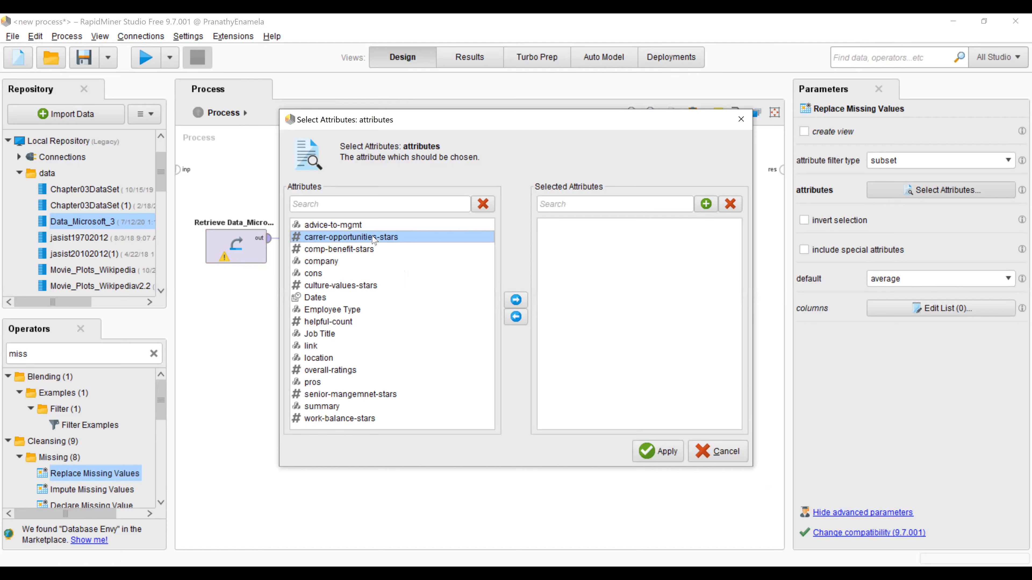
key(shift+Down)
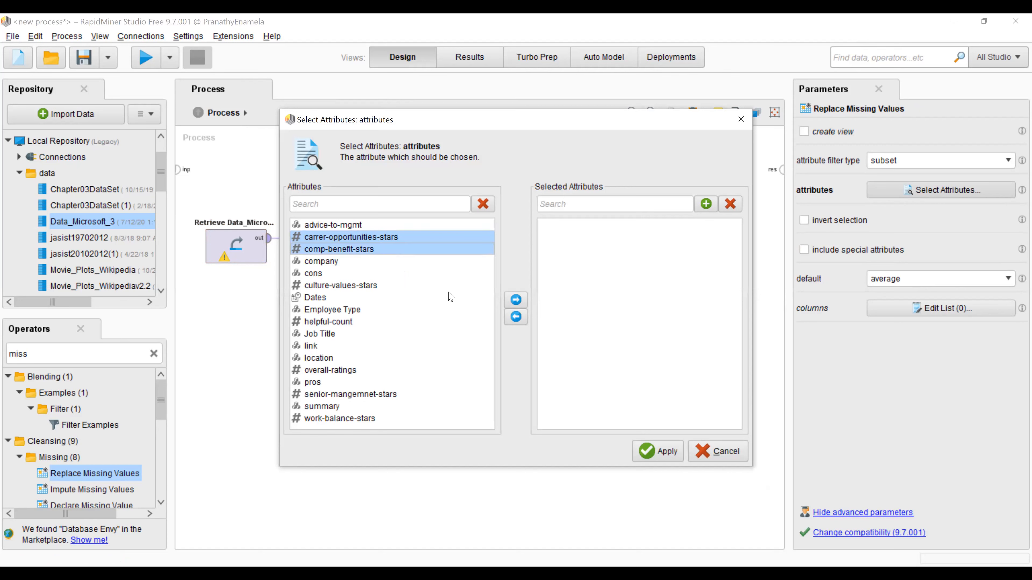
click(522, 304)
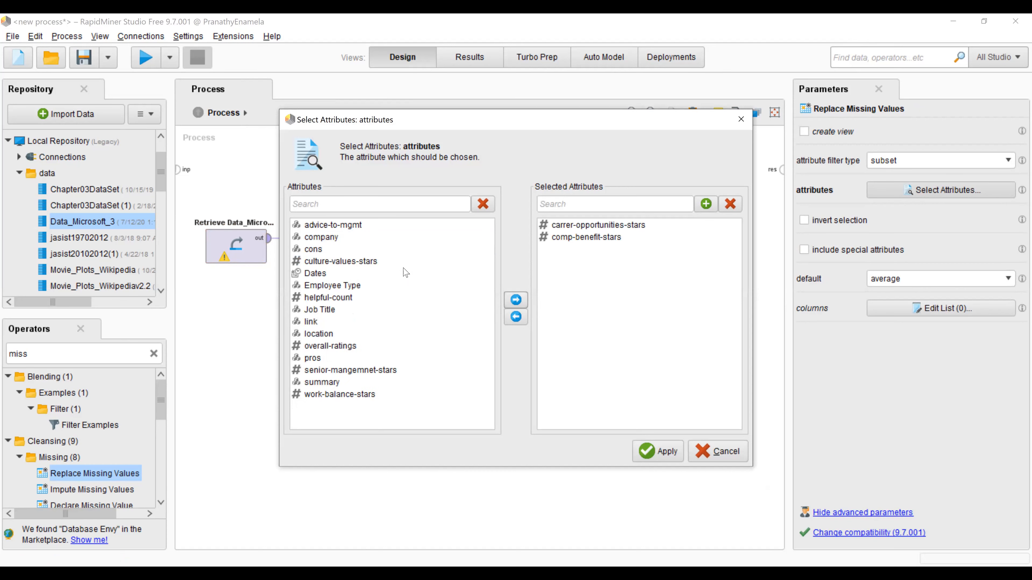
click(397, 262)
click(518, 301)
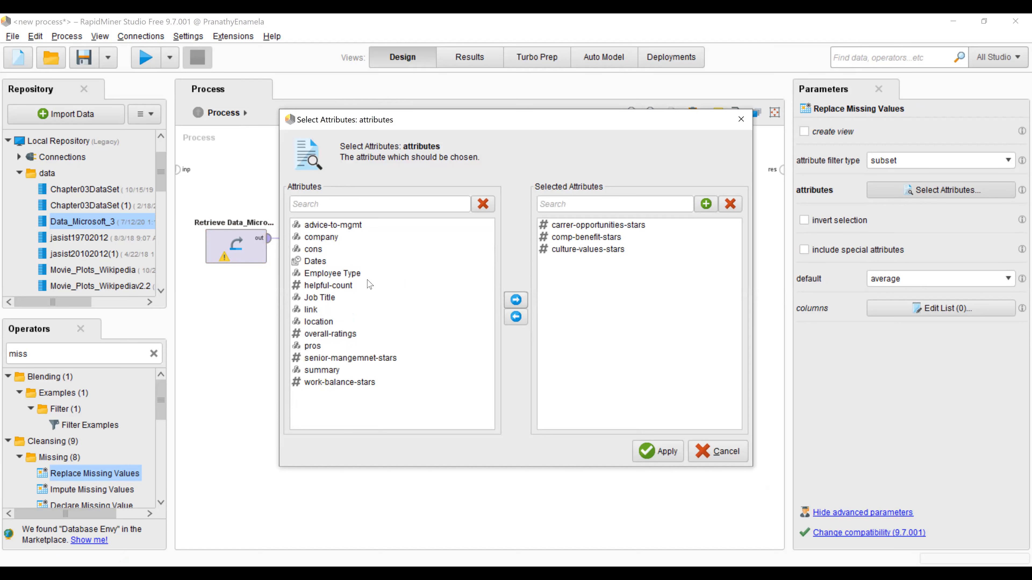
click(363, 286)
click(516, 300)
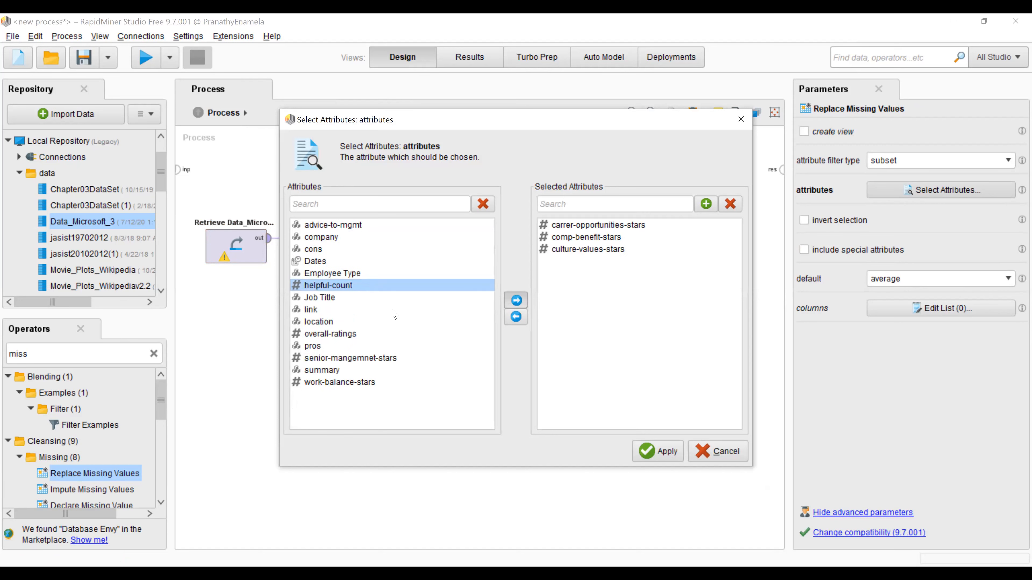
Step: Add overall-ratings, senior-mangemnet-stars and work-balance-stars to the selected attributes and apply the selection
click(365, 321)
click(520, 303)
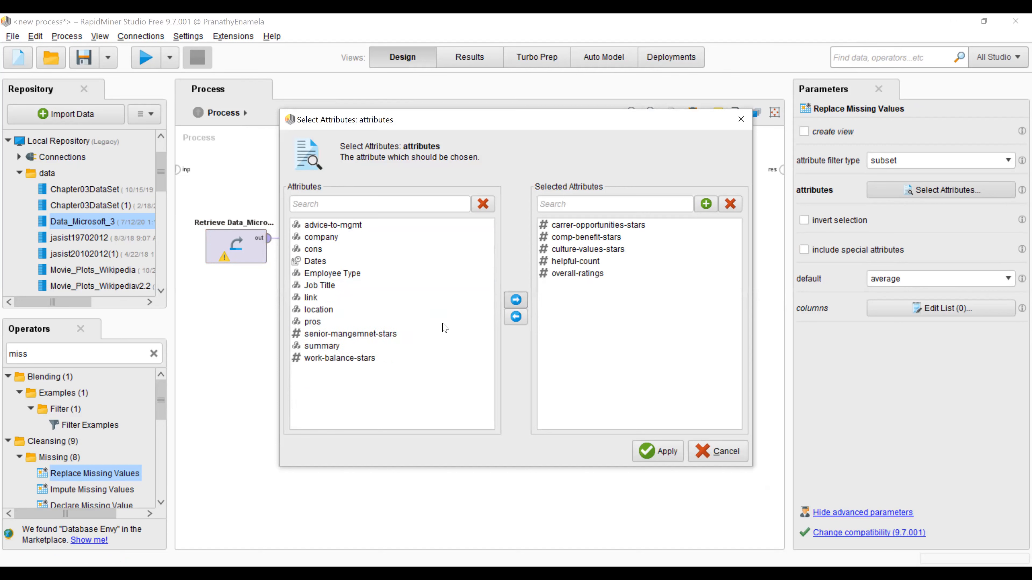
click(381, 335)
click(516, 300)
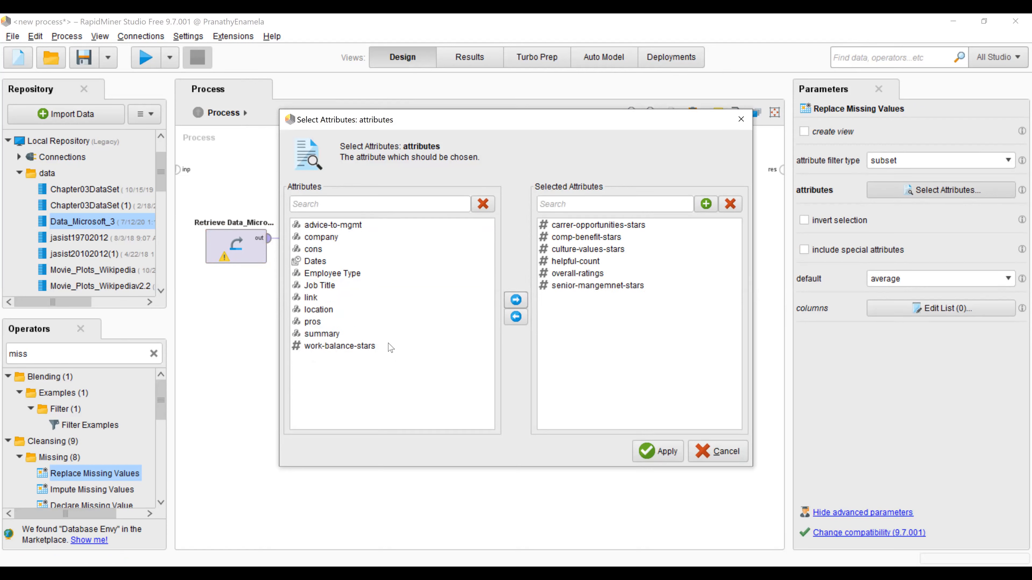
click(391, 347)
click(516, 301)
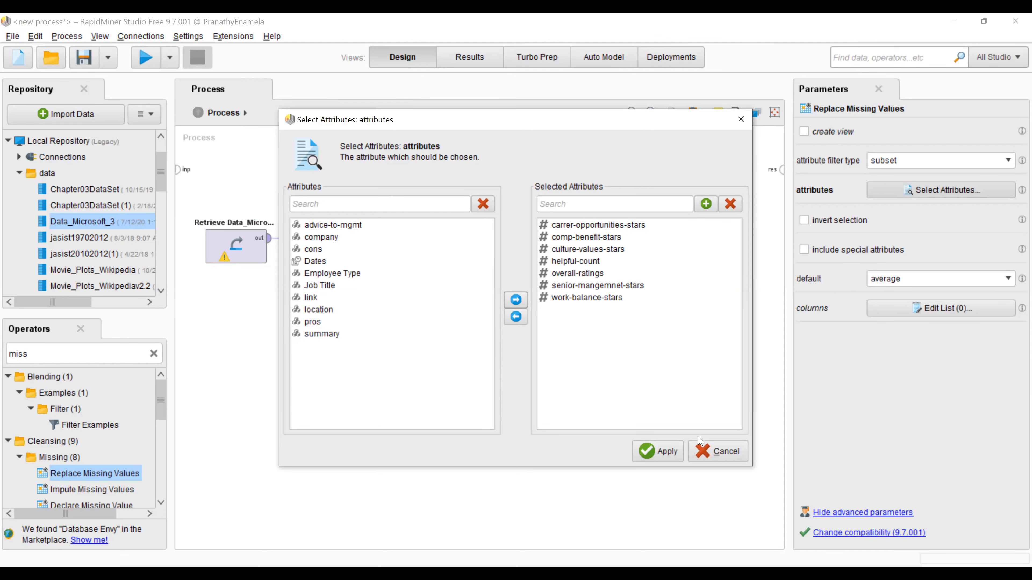
click(674, 456)
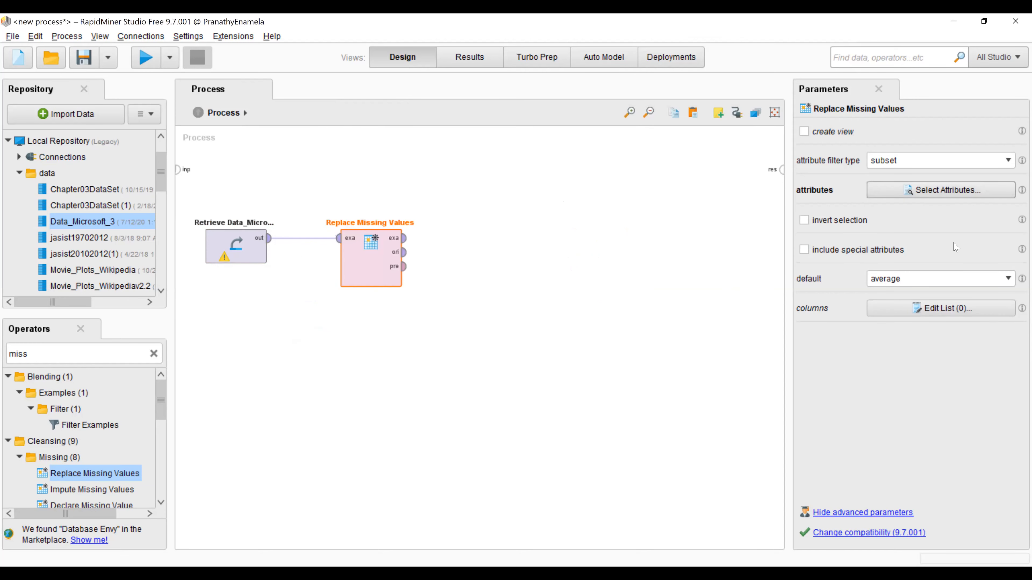
Step: Set the default replacement of Replace Missing Values to zero and connect its example output to the process result port
click(955, 280)
click(875, 341)
click(403, 239)
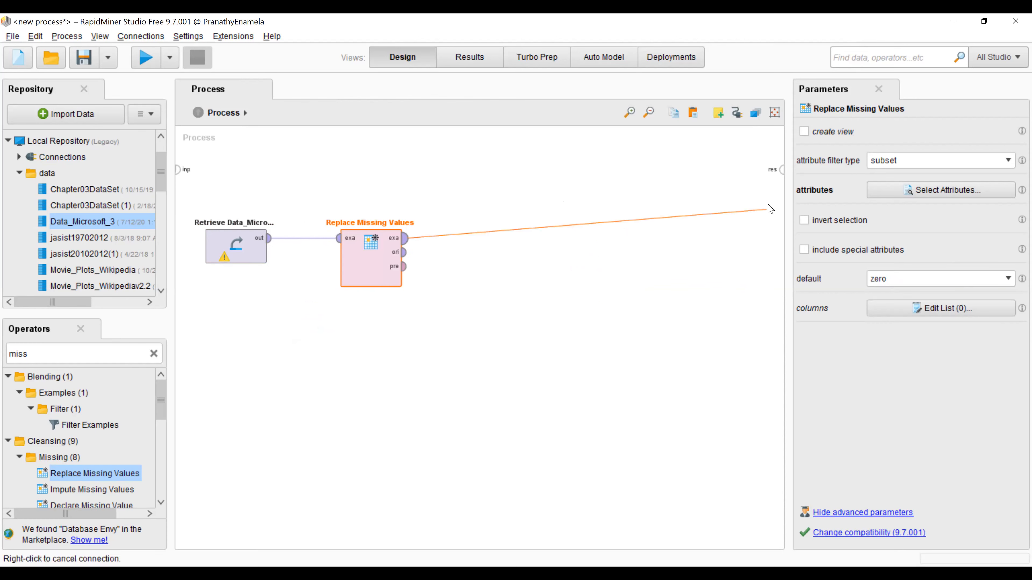
click(782, 170)
click(377, 265)
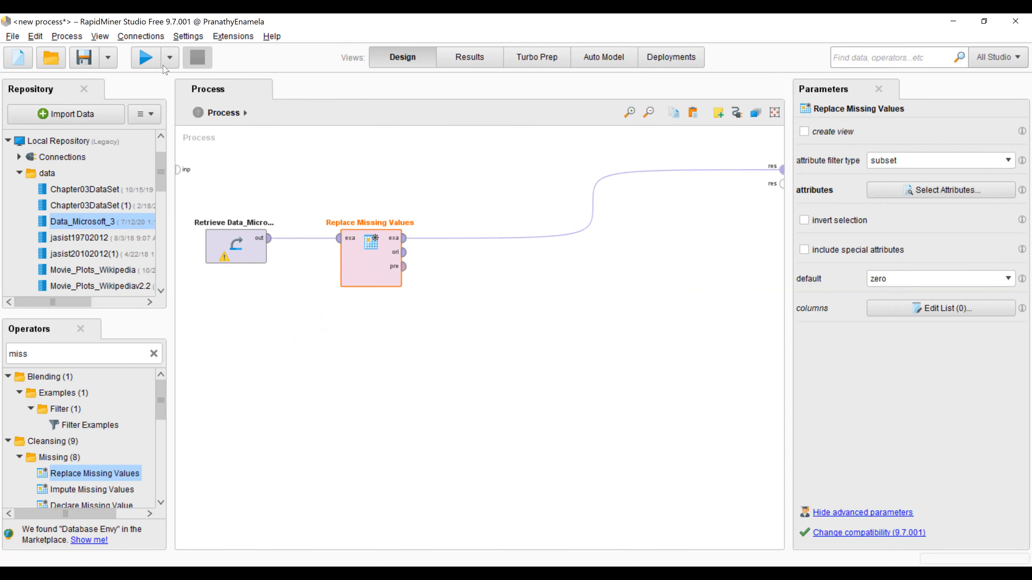
Step: Run the process and examine the replaced values in the rating columns of the resulting example set
click(150, 62)
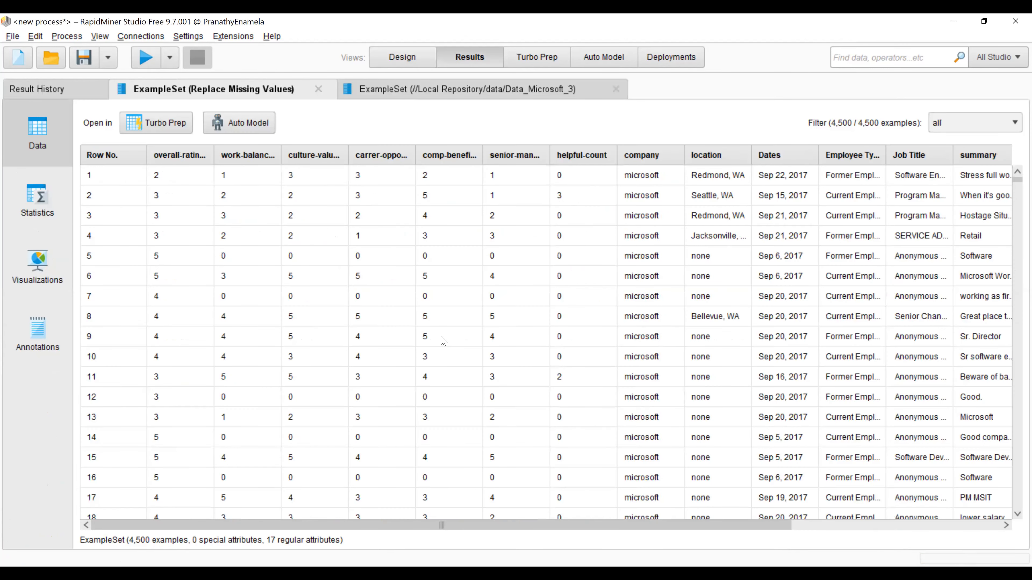
scroll(391, 452, down, 5)
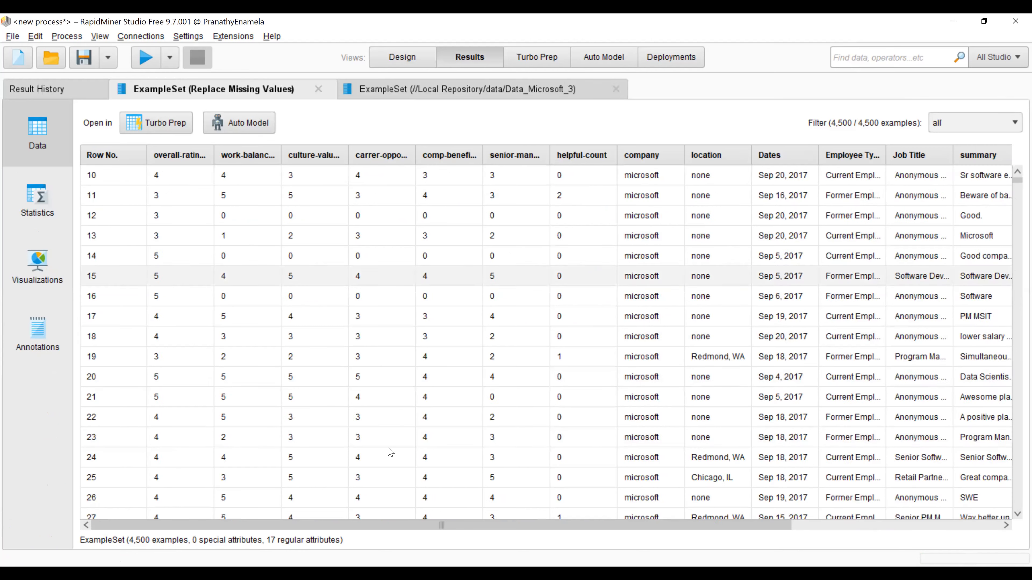
scroll(391, 452, down, 4)
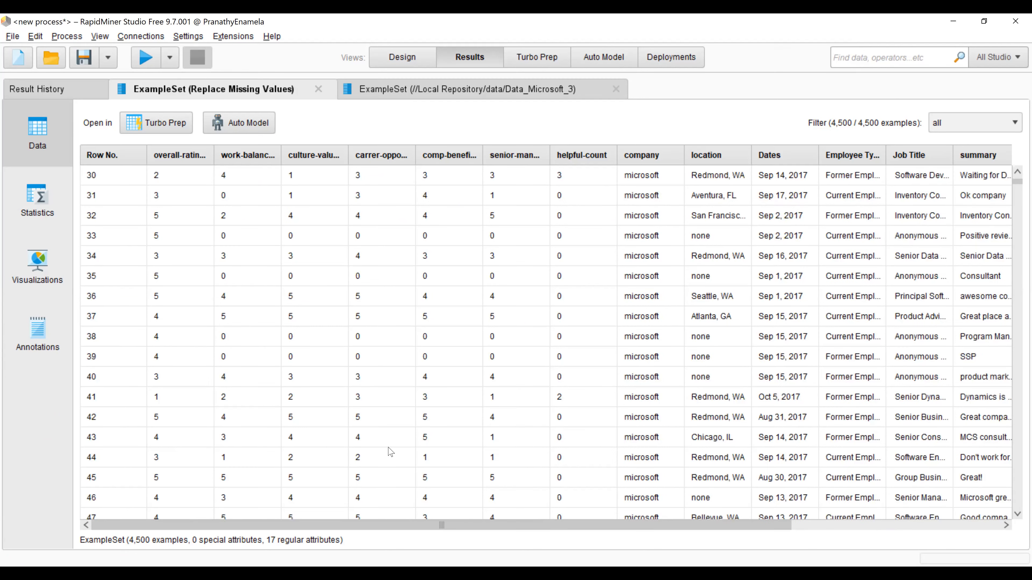
scroll(390, 452, up, 9)
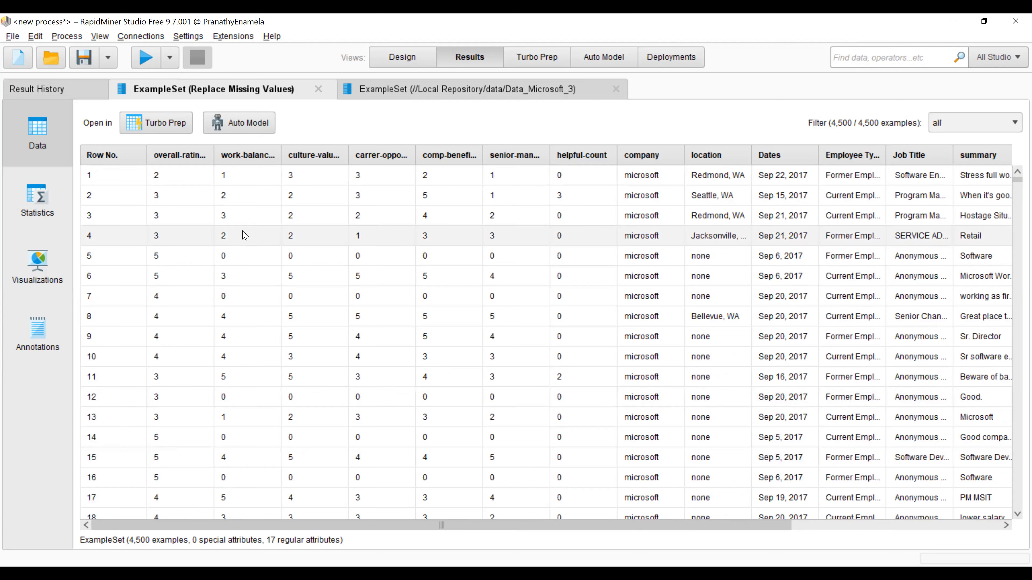
Step: Close the Data_Microsoft_3 result and add a Select Attributes operator to the process after Replace Missing Values
click(616, 89)
click(402, 58)
click(81, 353)
text(sle)
key(BackSpace)
key(BackSpace)
text(elec)
drag(94, 425, 517, 277)
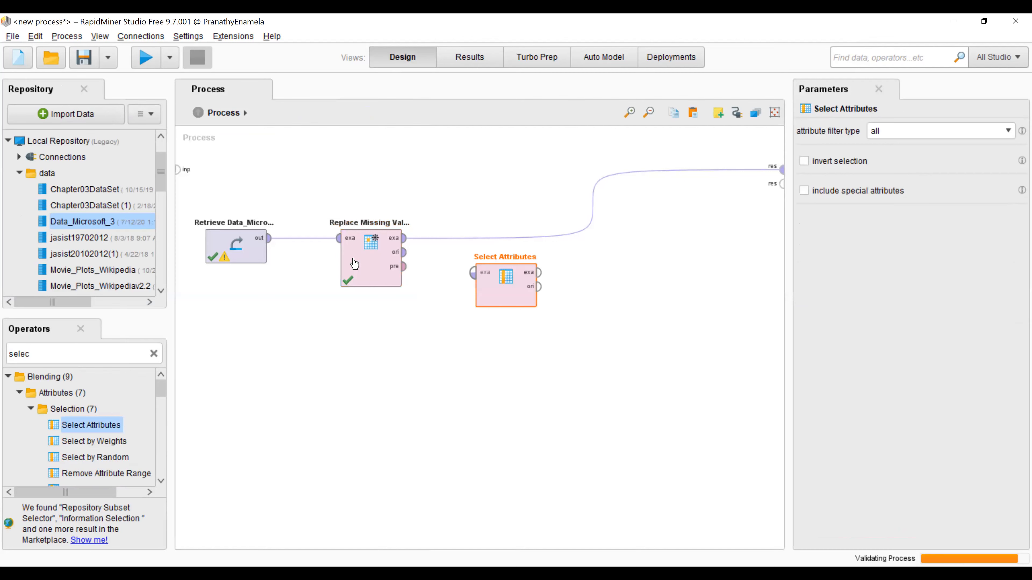
Step: Rearrange the operators and connect the example output of Replace Missing Values to the Select Attributes input
drag(394, 255, 349, 289)
drag(481, 288, 436, 288)
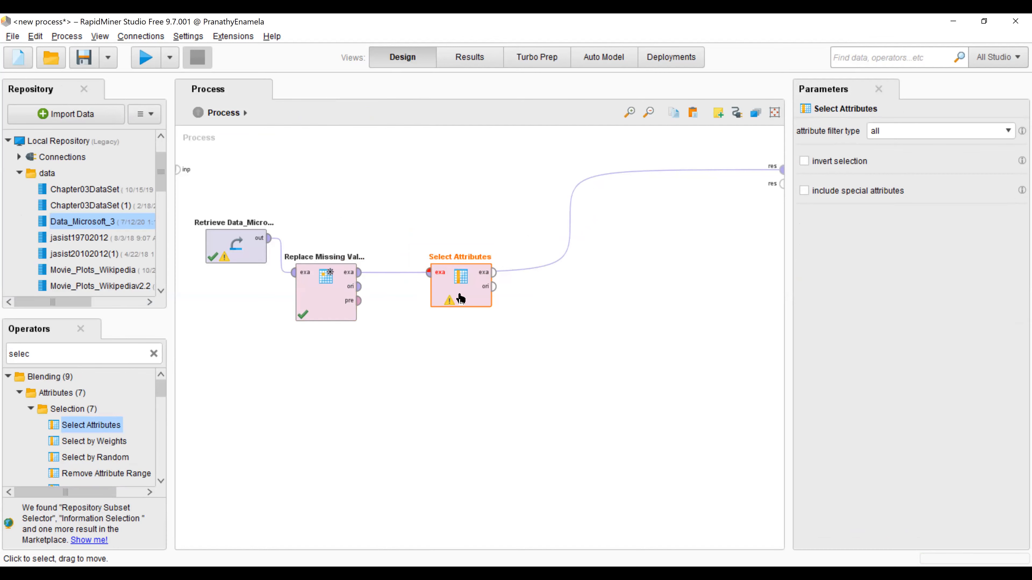
drag(449, 289, 422, 243)
click(359, 272)
click(383, 204)
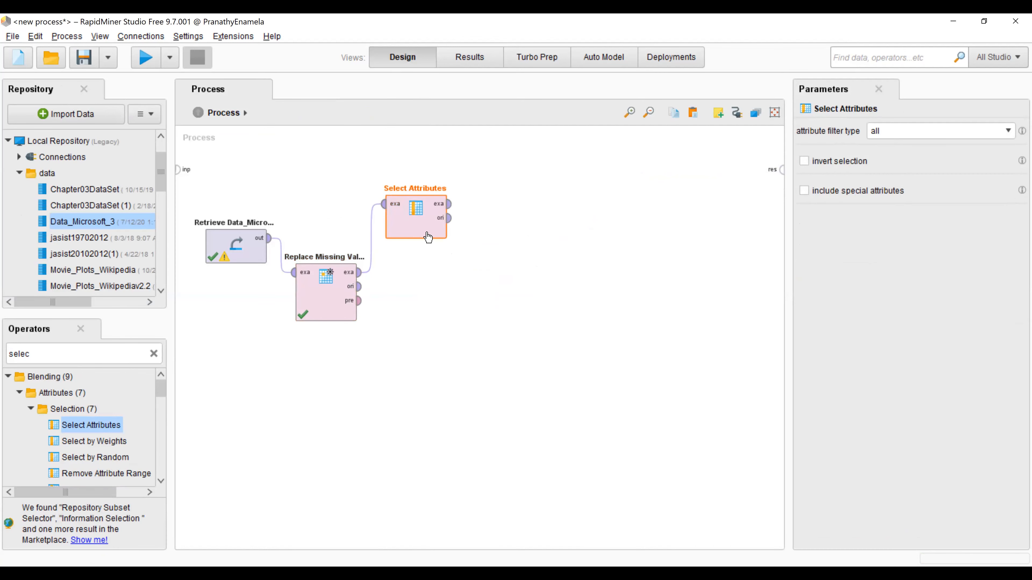
Step: Set the attribute filter type of Select Attributes to single and choose cons as the attribute
click(985, 131)
click(944, 168)
click(943, 132)
click(929, 158)
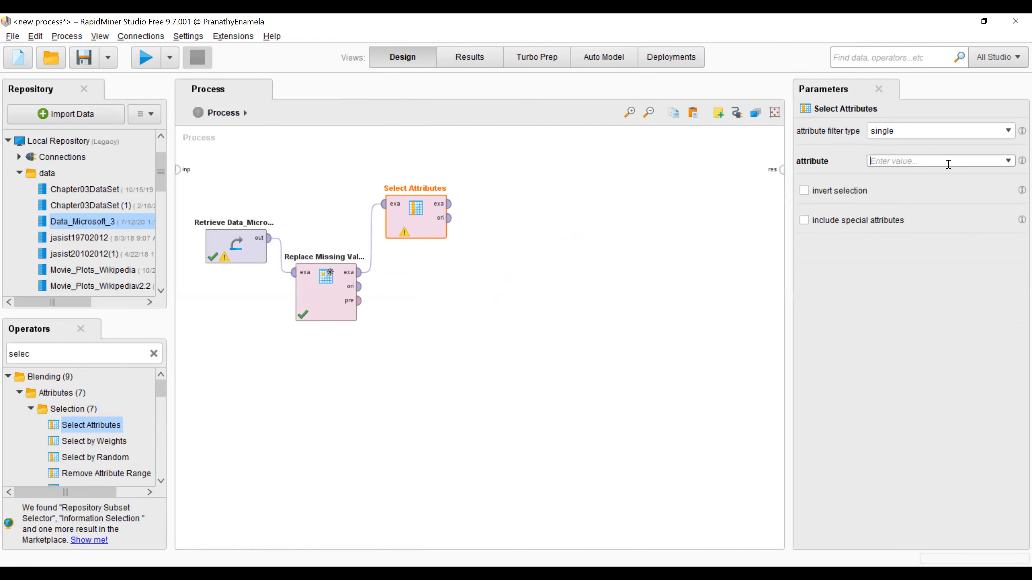
click(1007, 161)
click(890, 219)
Step: Find the Process Documents from Data operator, add it after Select Attributes and open its subprocess
double_click(92, 353)
text(process)
scroll(126, 427, down, 1)
scroll(126, 427, down, 3)
scroll(125, 407, up, 2)
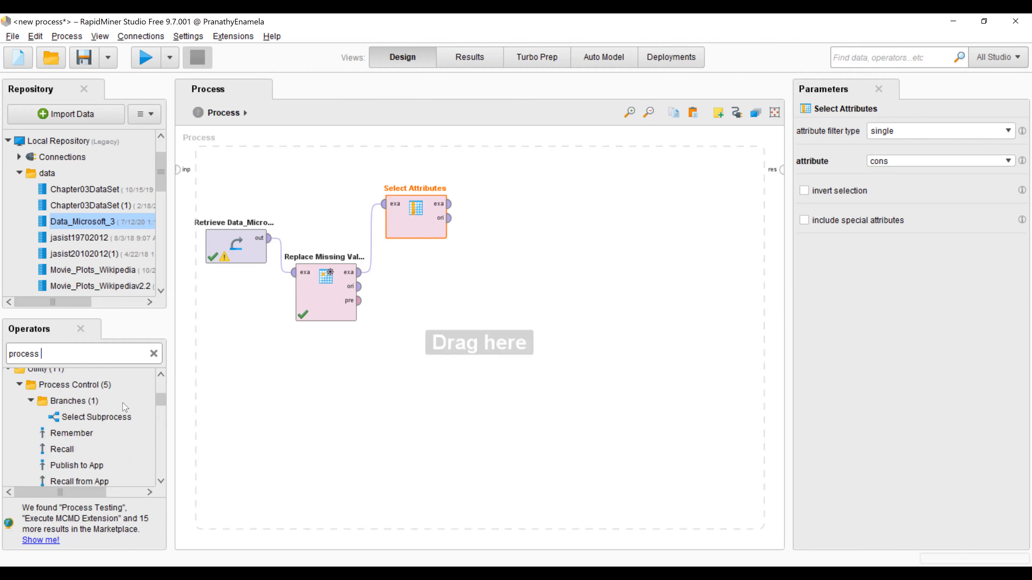
text(docume)
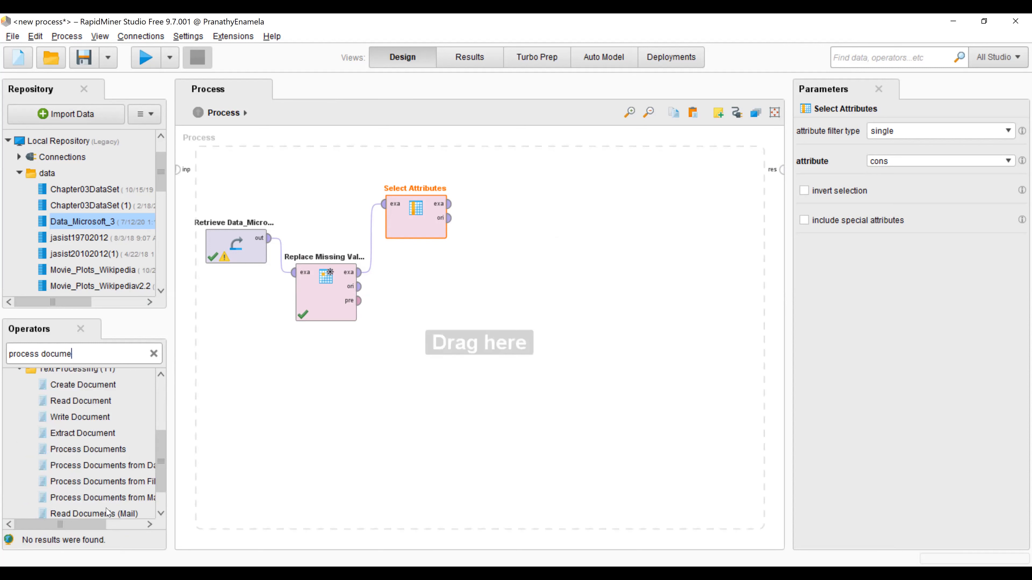
drag(90, 525, 108, 525)
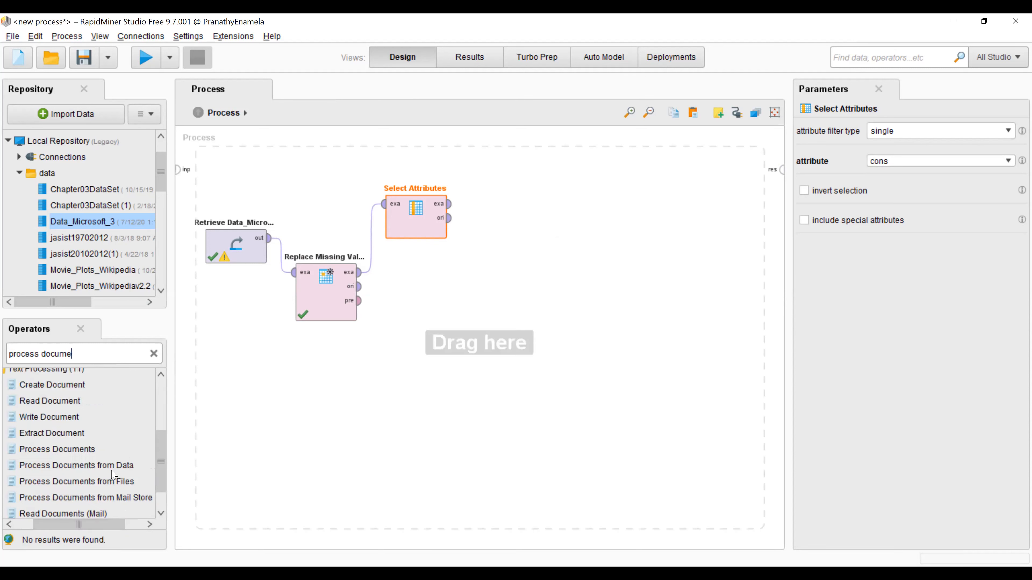
drag(115, 470, 526, 213)
double_click(526, 214)
Step: Add the Text Processing Tokenize operator, connect the document input to it and keep its mode as non letters
triple_click(104, 350)
key(BackSpace)
text(token)
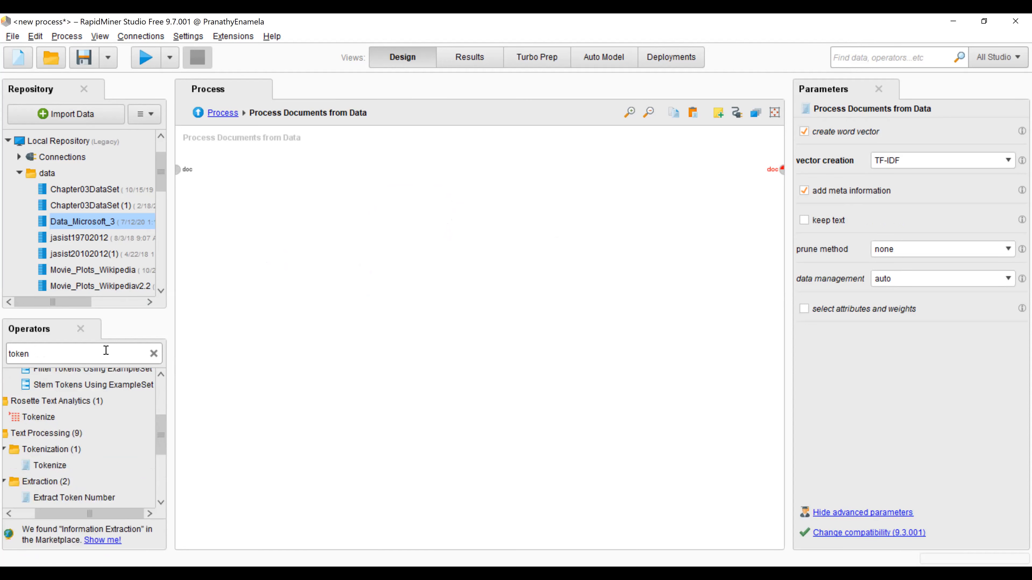
drag(51, 467, 256, 185)
click(178, 169)
click(204, 170)
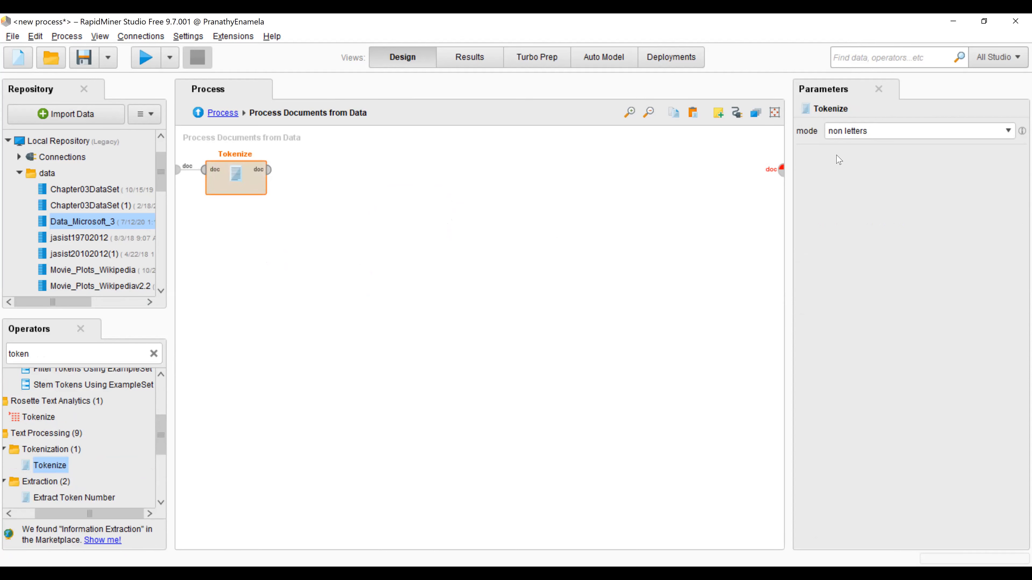
click(914, 130)
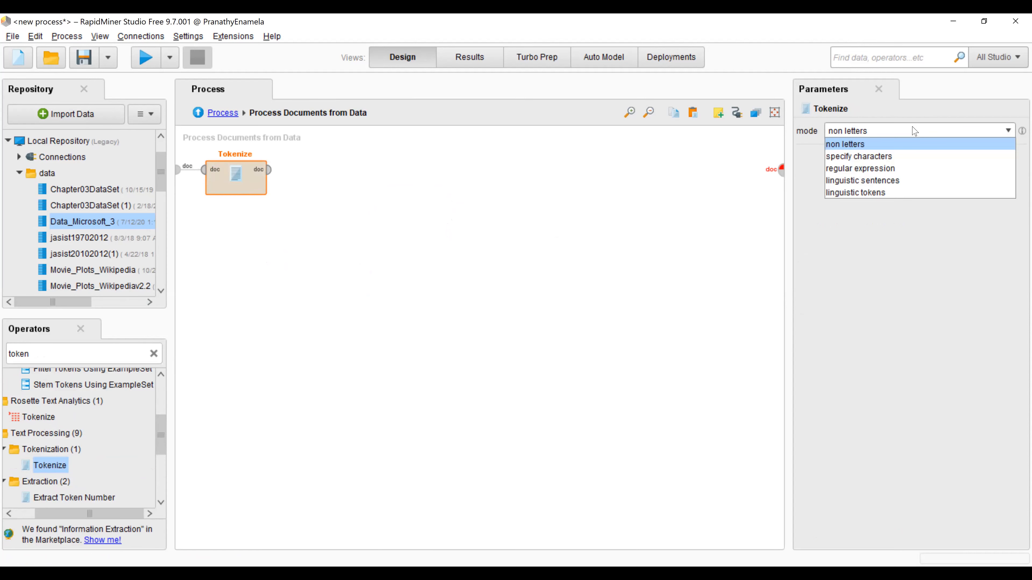
click(965, 131)
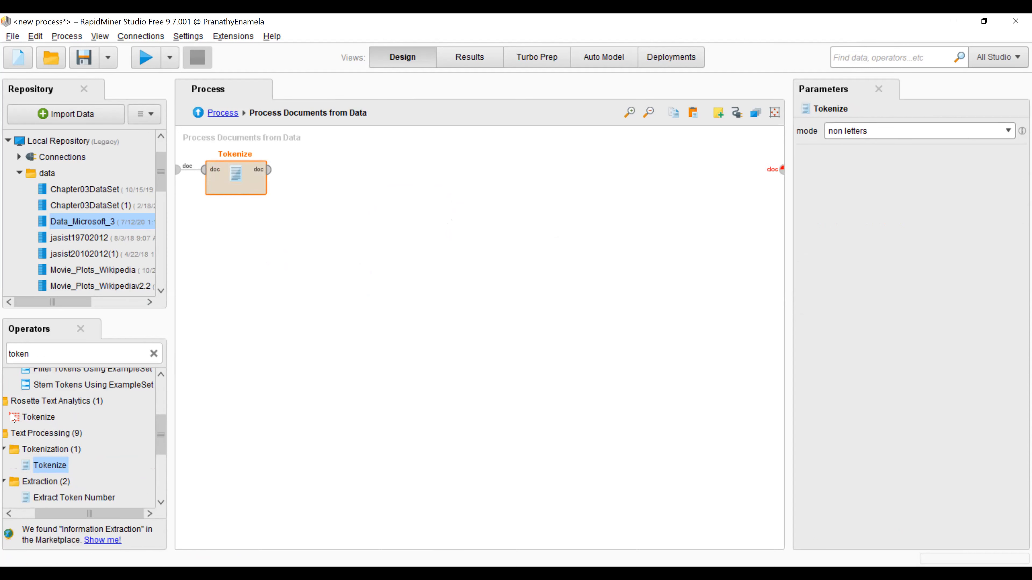
Step: Add a Transform Cases operator to the subprocess and connect the Tokenize output to its input
double_click(108, 357)
key(BackSpace)
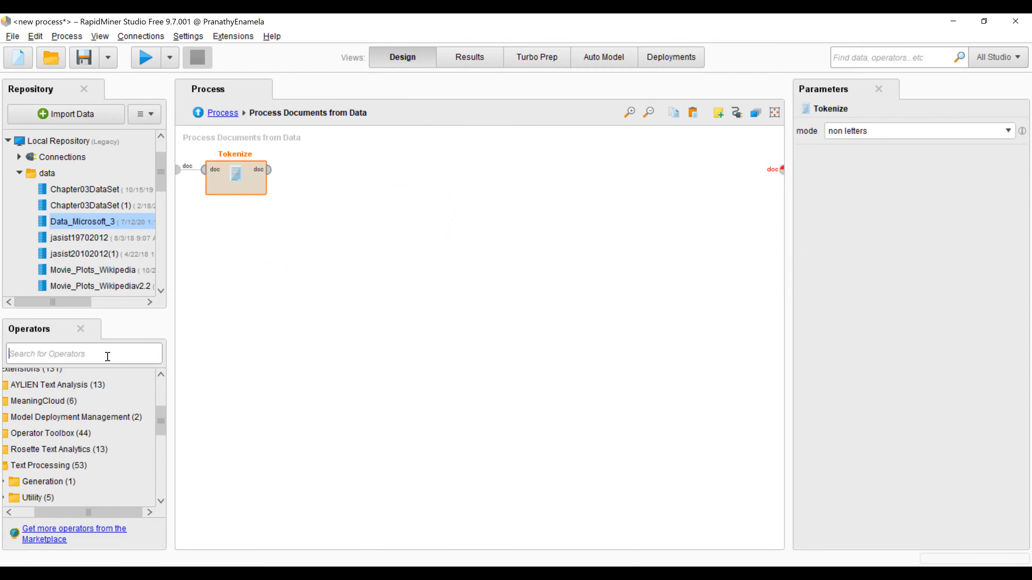
text(case)
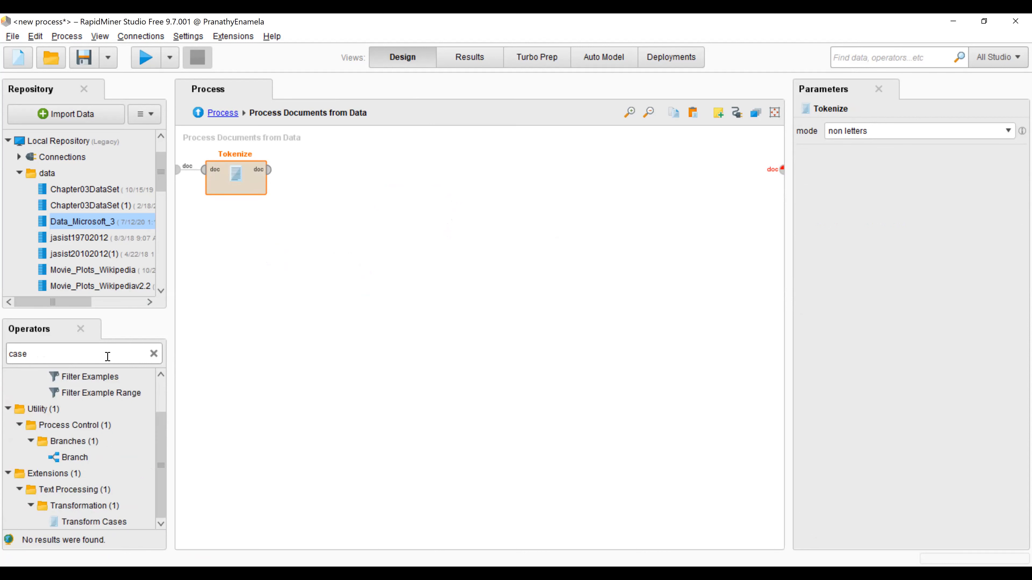
drag(93, 522, 266, 282)
drag(97, 522, 323, 223)
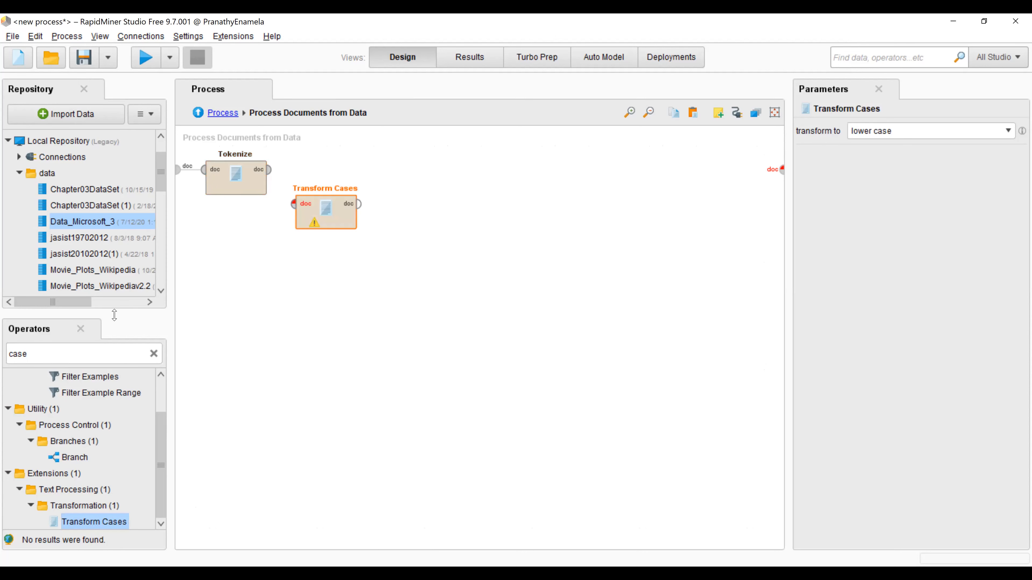
drag(124, 245, 124, 245)
click(269, 170)
click(294, 204)
Step: Add a Filter Stopwords (English) operator and connect the Transform Cases output to it
click(115, 286)
text(stop)
drag(109, 422, 460, 212)
click(359, 204)
click(428, 203)
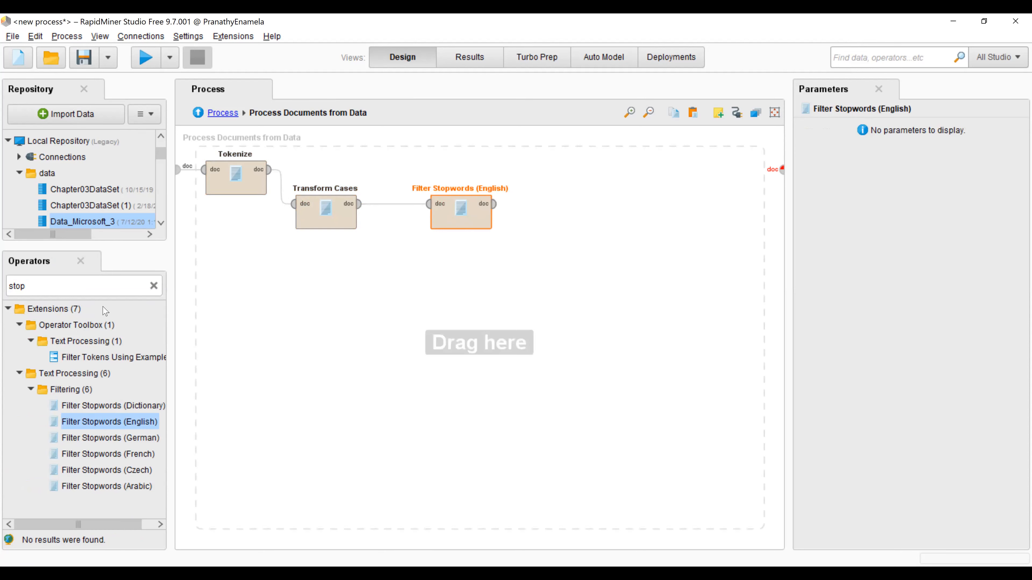
Step: Add a Filter Tokens (by Length) operator and connect the Filter Stopwords (English) output to it
click(116, 286)
key(BackSpace)
text(filter)
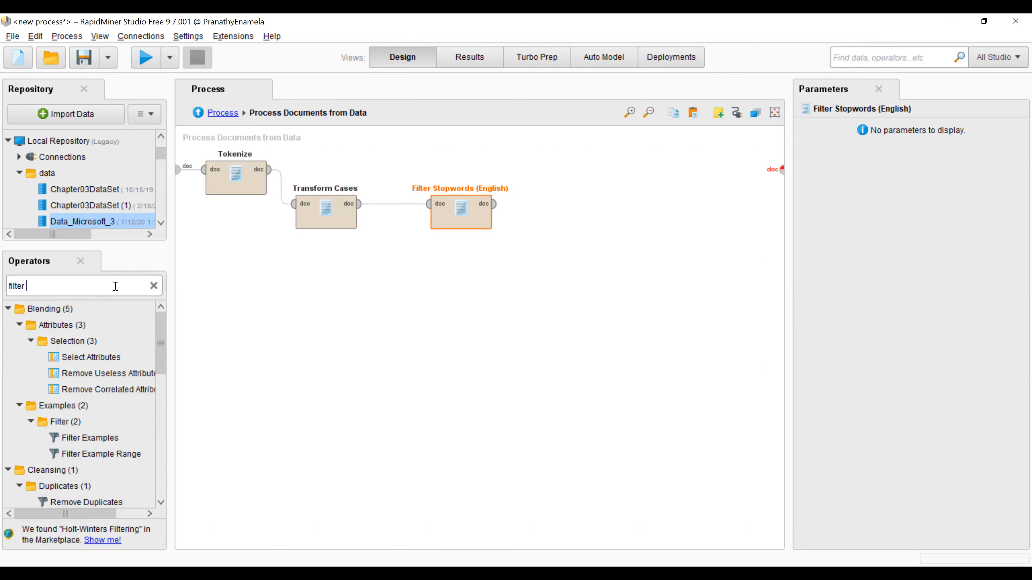
click(115, 286)
text(length)
drag(106, 405, 574, 212)
drag(487, 218, 520, 204)
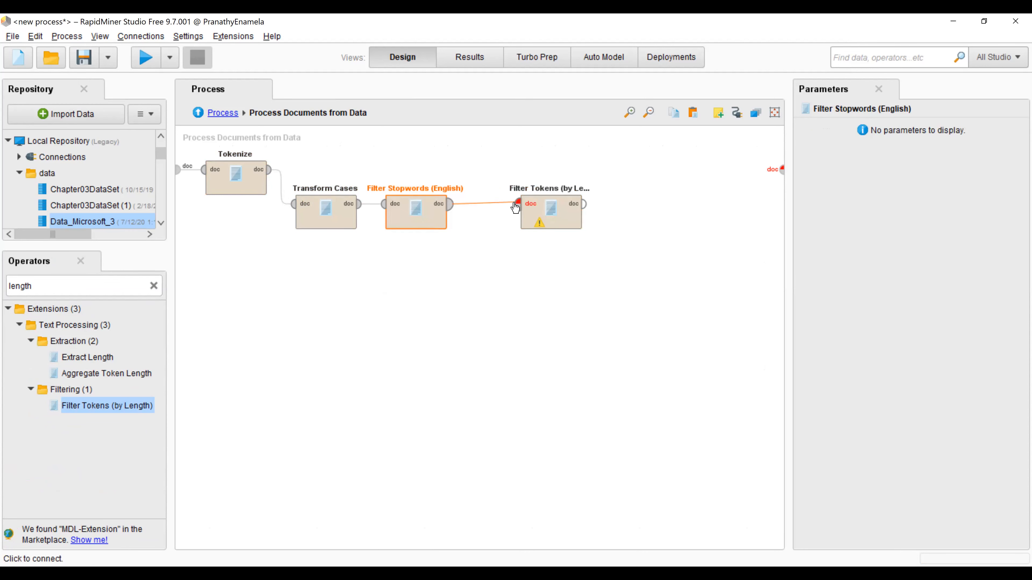
Step: Set the max chars of Filter Tokens (by Length) to 35
click(552, 214)
click(859, 131)
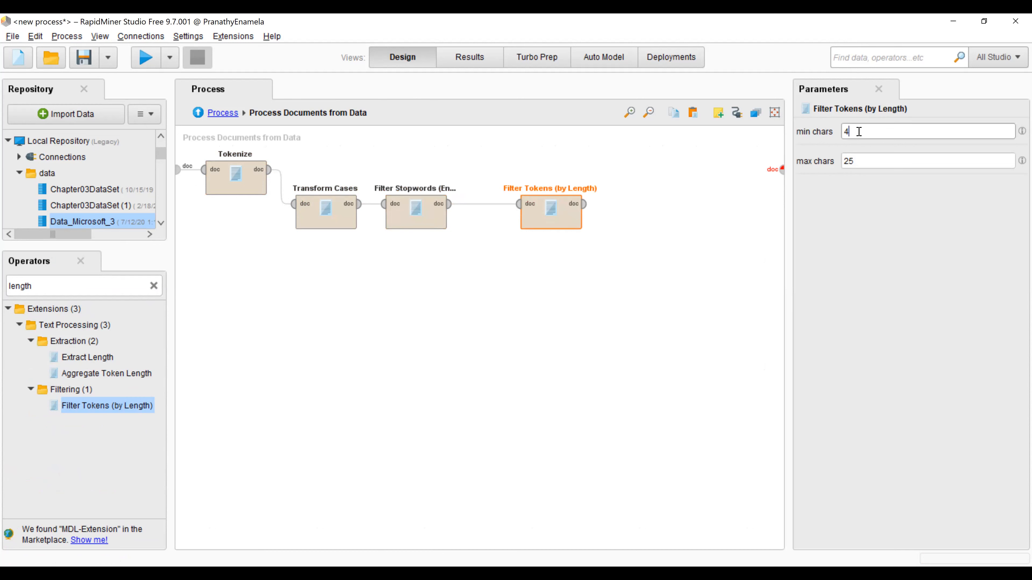
click(868, 162)
key(BackSpace)
key(BackSpace)
text(30)
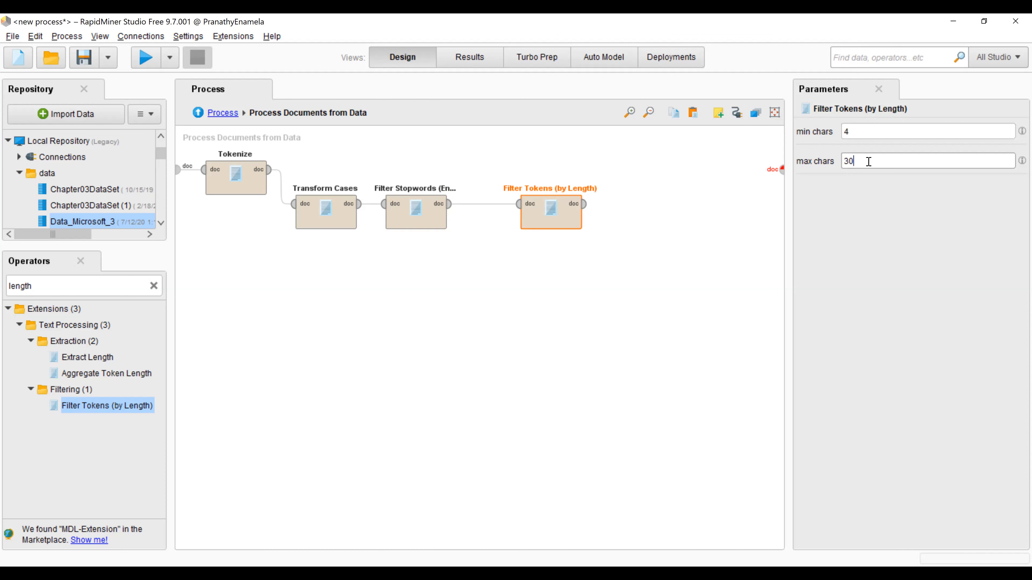
key(BackSpace)
text(5)
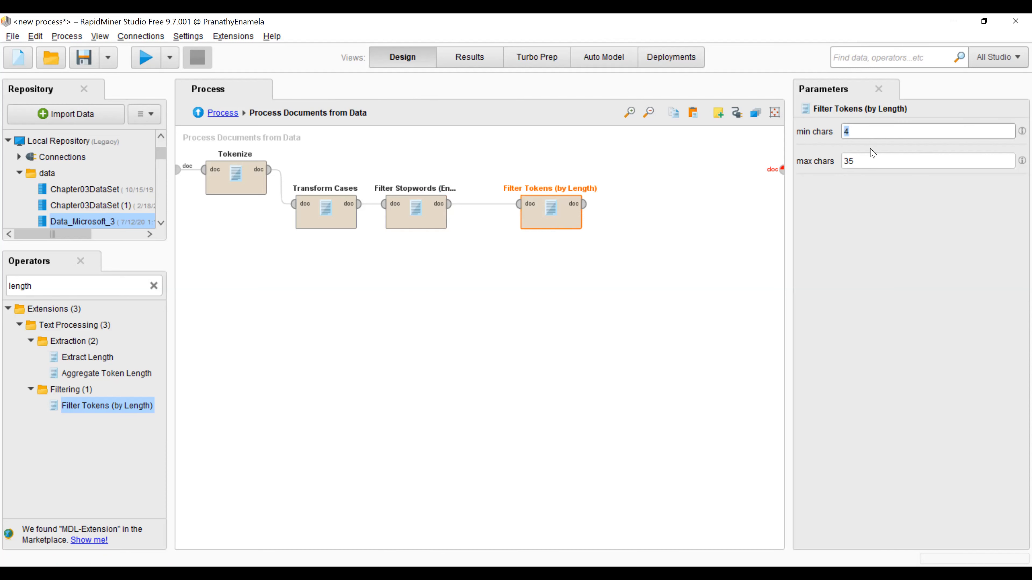
Step: Add a Filter Tokens (by Content) operator to the Process Documents from Data subprocess
click(875, 156)
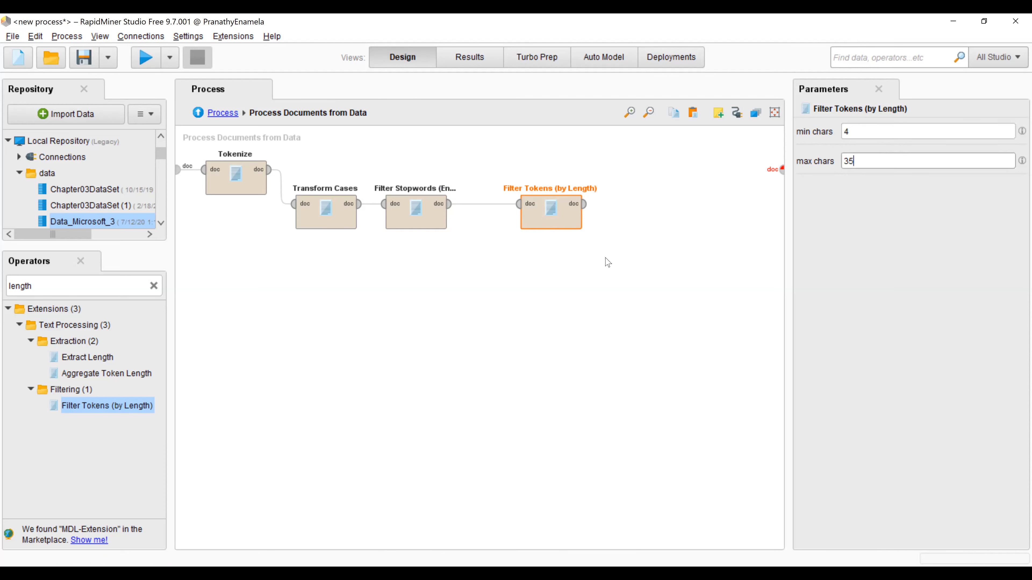
double_click(129, 287)
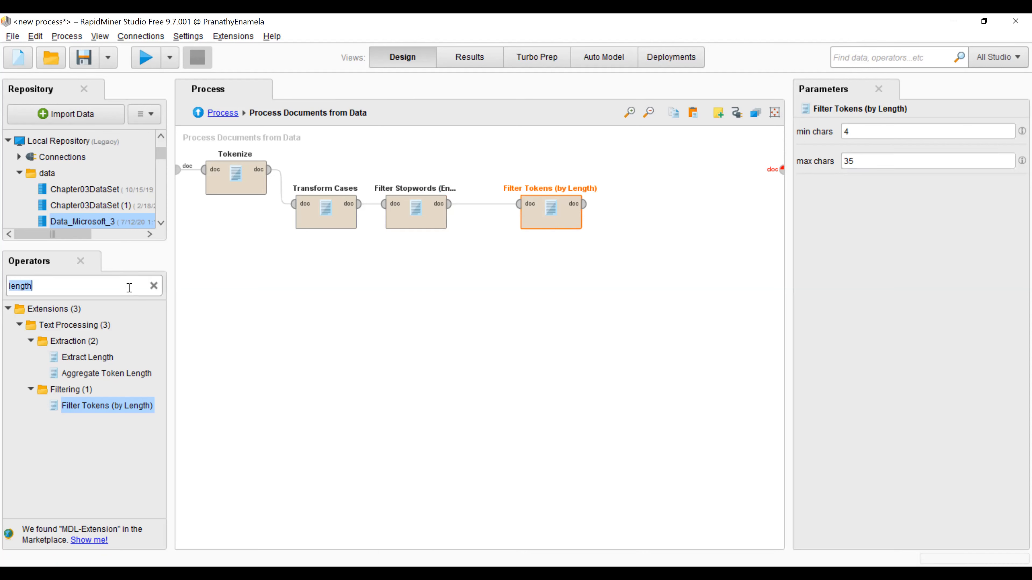
text(content)
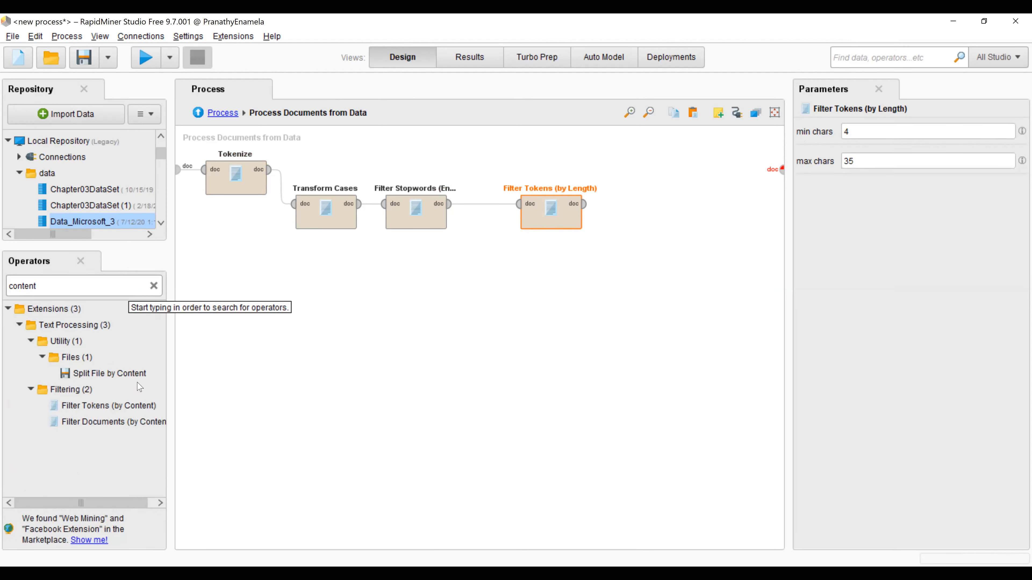
drag(106, 412, 580, 321)
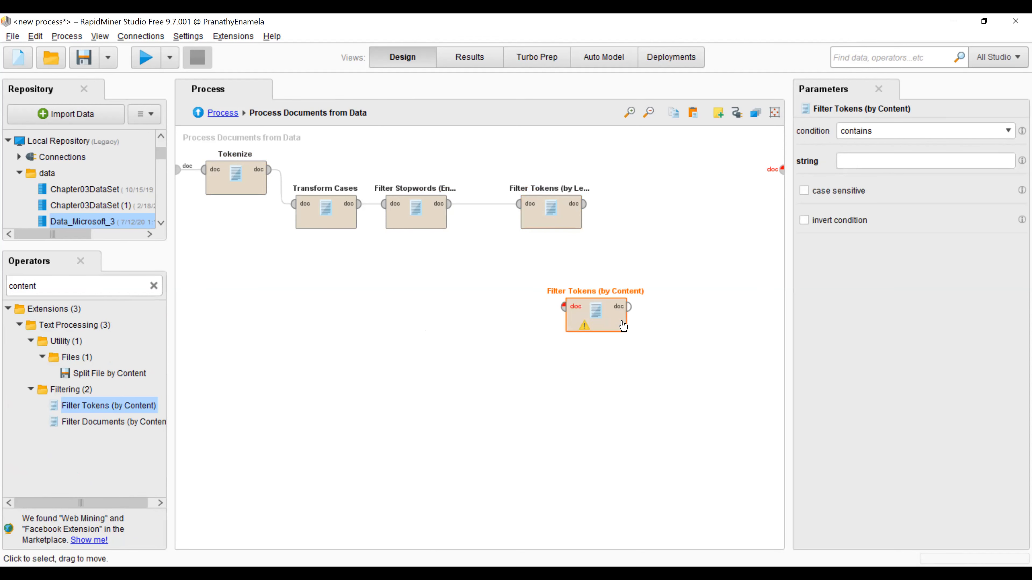
Step: Set the string of Filter Tokens (by Content) to microsoft, and replace it with covid
click(969, 133)
click(919, 162)
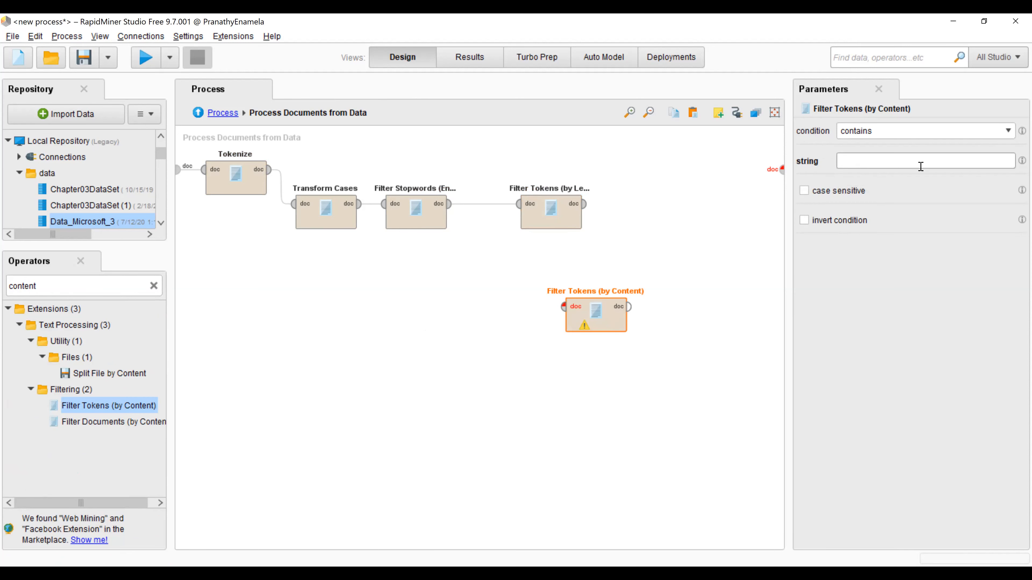
text(microsoft)
drag(885, 162, 820, 160)
text(covid)
Step: Try the invert condition option, look through the condition choices, and delete the Filter Tokens (by Content) operator
click(804, 221)
click(803, 221)
drag(836, 162, 895, 164)
click(988, 134)
click(898, 306)
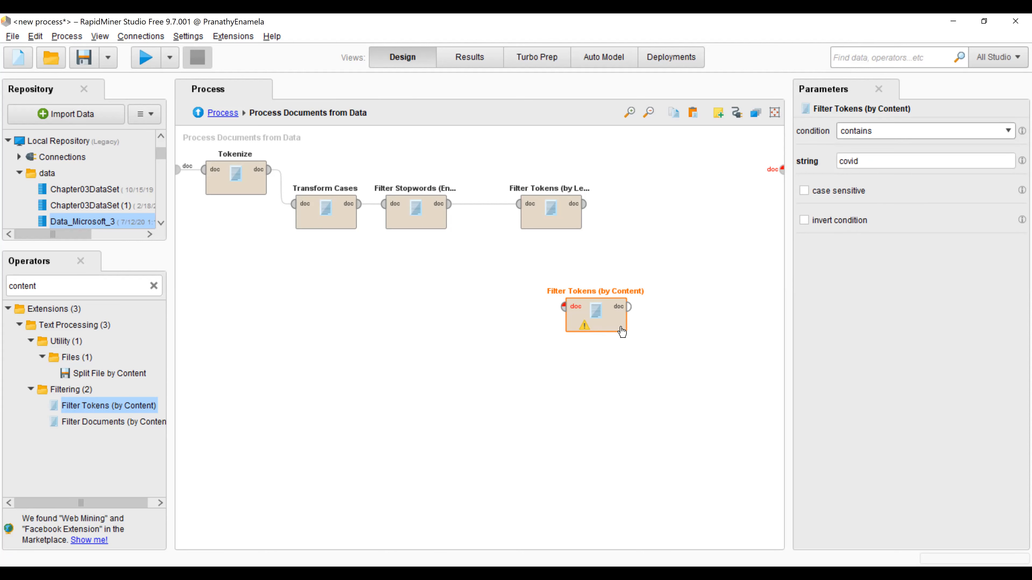
key(Delete)
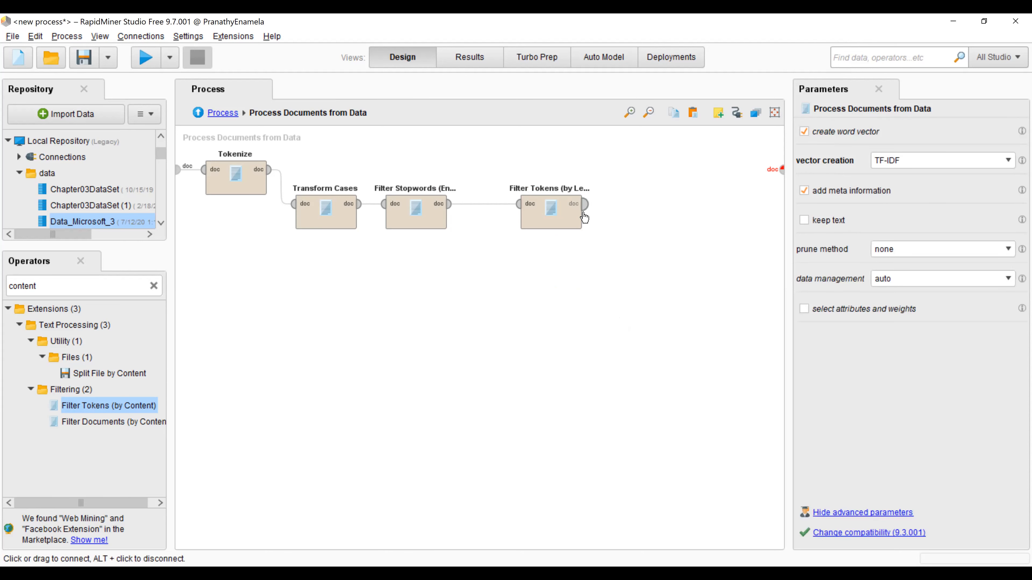
Step: Connect Filter Tokens (by Length) to the subprocess's doc output, and the example output of Process Documents from Data to Numerical to Binominal
click(584, 204)
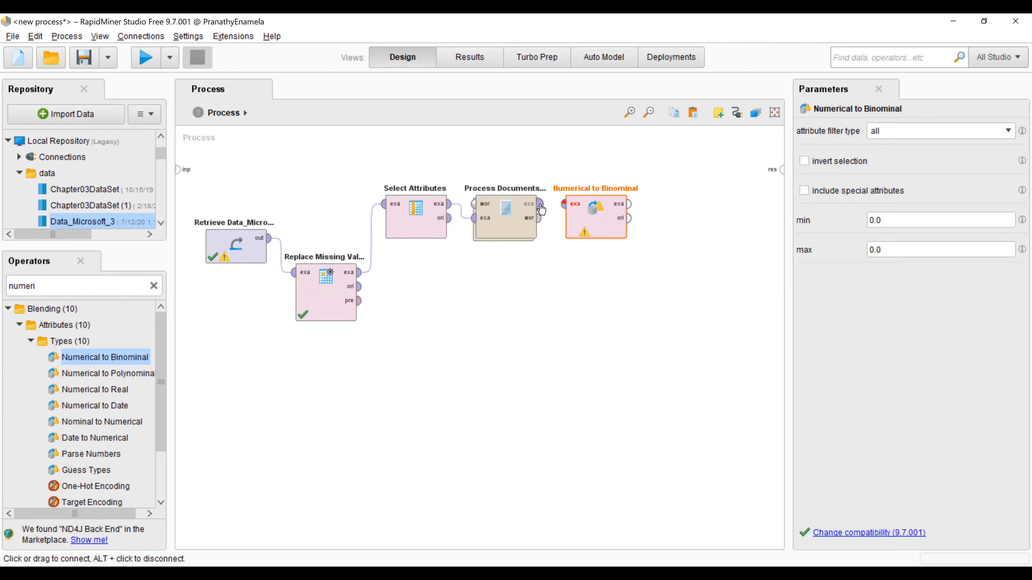
click(536, 211)
click(603, 229)
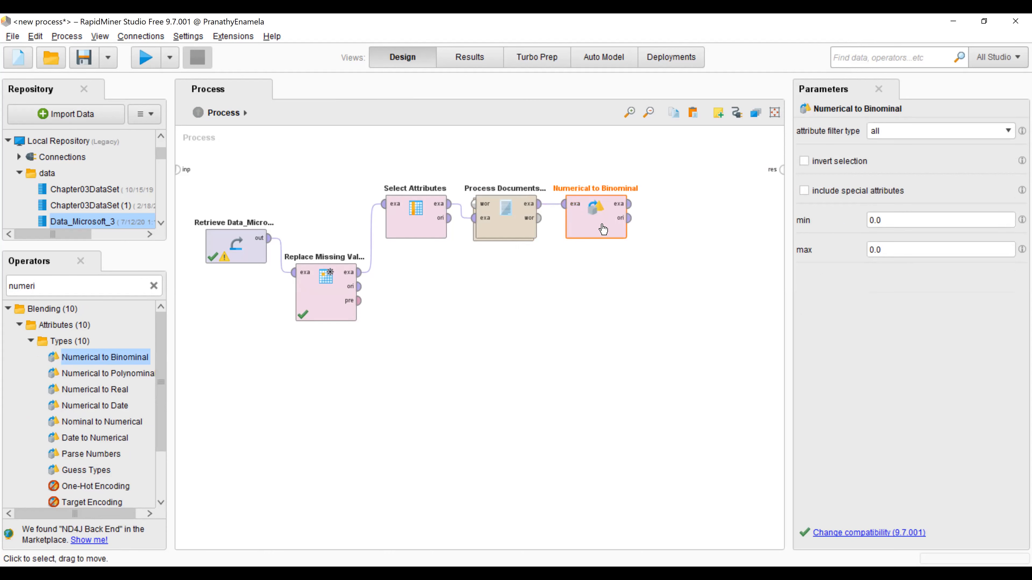
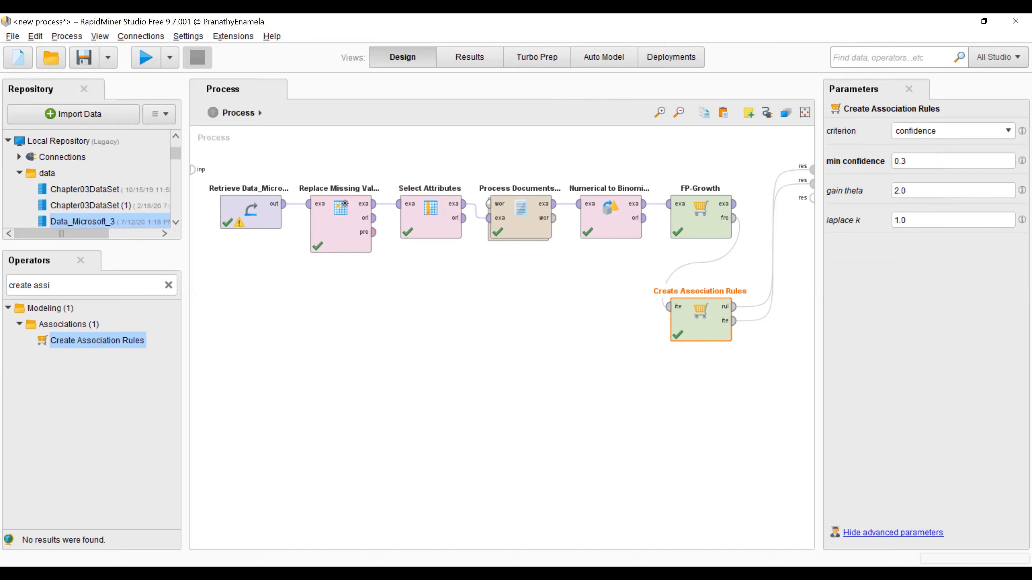
Step: Pull apart the overlapping rule nodes around great in the association rules graph to examine their links
drag(699, 212, 710, 194)
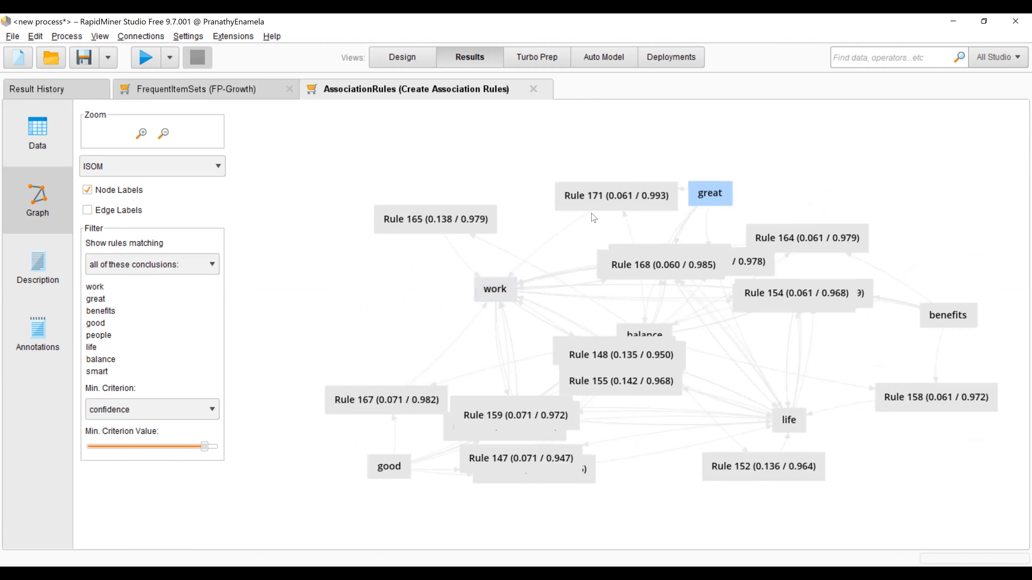
drag(591, 207, 490, 156)
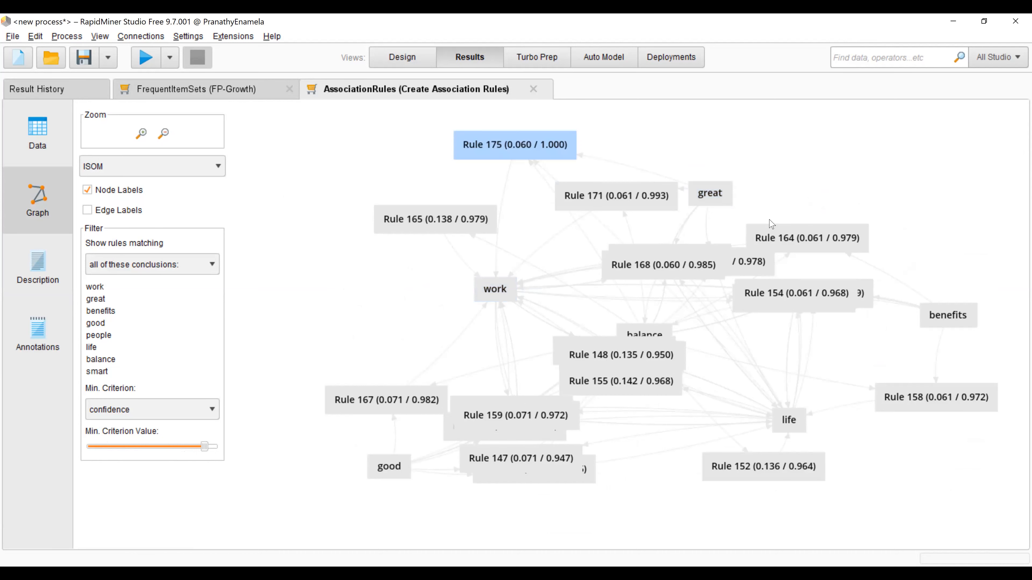
drag(770, 220, 816, 199)
drag(697, 261, 856, 171)
drag(669, 263, 838, 129)
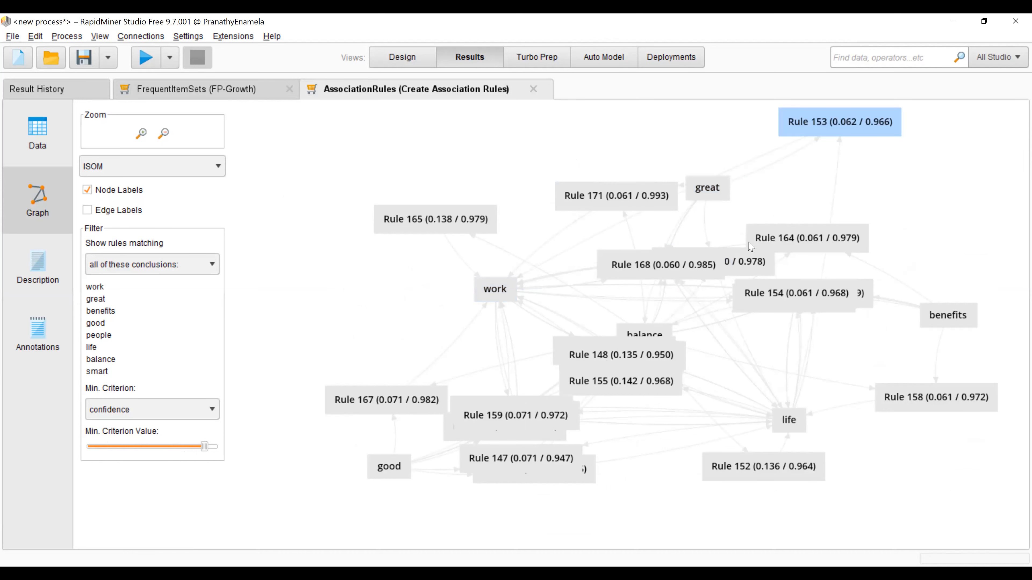
drag(722, 259, 915, 195)
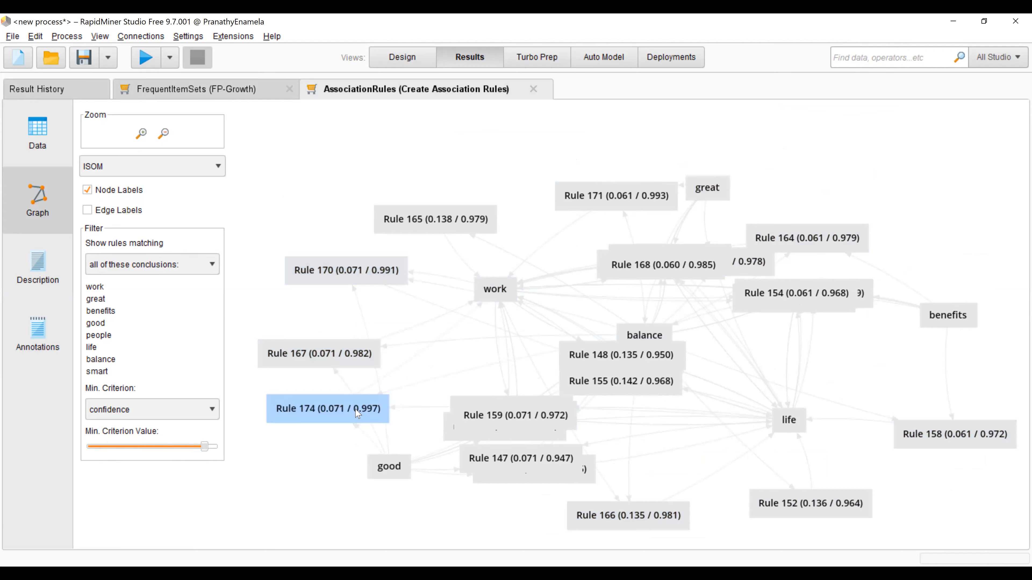
Step: Spread Rules 174, 159, 157, 173, 148, 150 and 155 outward around the association rules graph
drag(329, 405, 321, 414)
drag(539, 421, 510, 504)
drag(511, 410, 746, 535)
scroll(670, 399, down, 2)
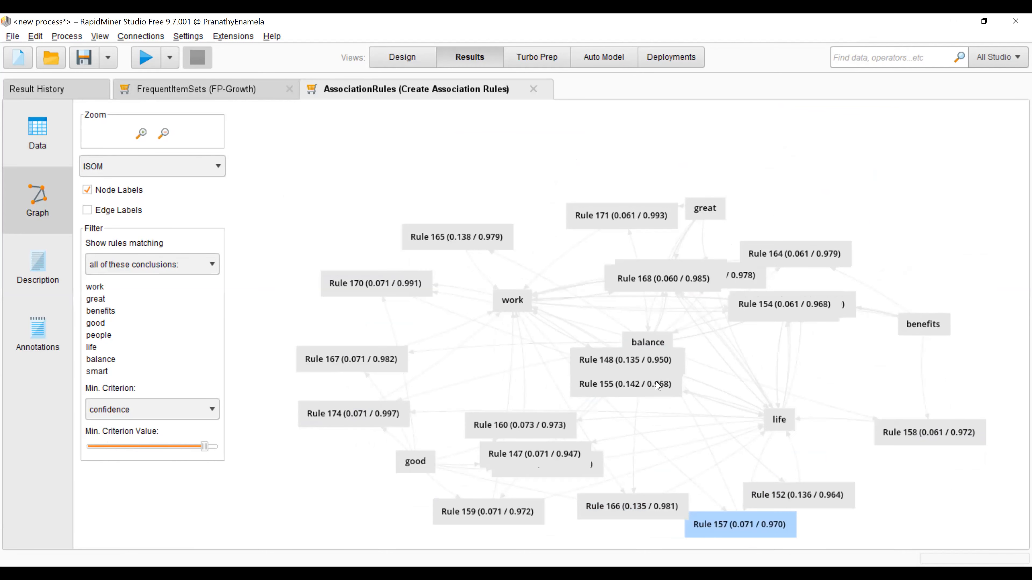
click(758, 360)
drag(757, 360, 846, 369)
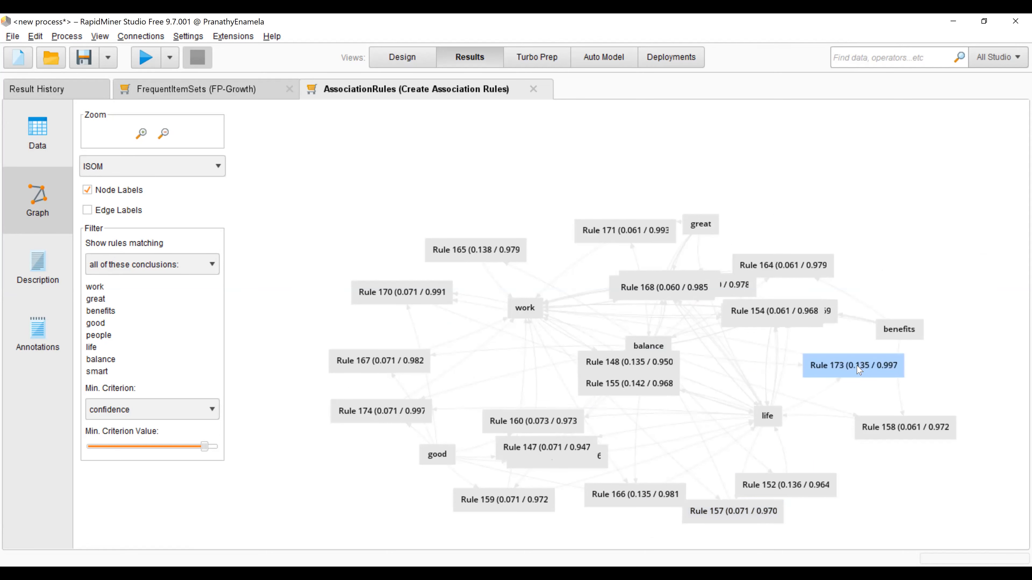
drag(642, 364, 947, 252)
drag(631, 377, 938, 488)
drag(637, 397, 868, 533)
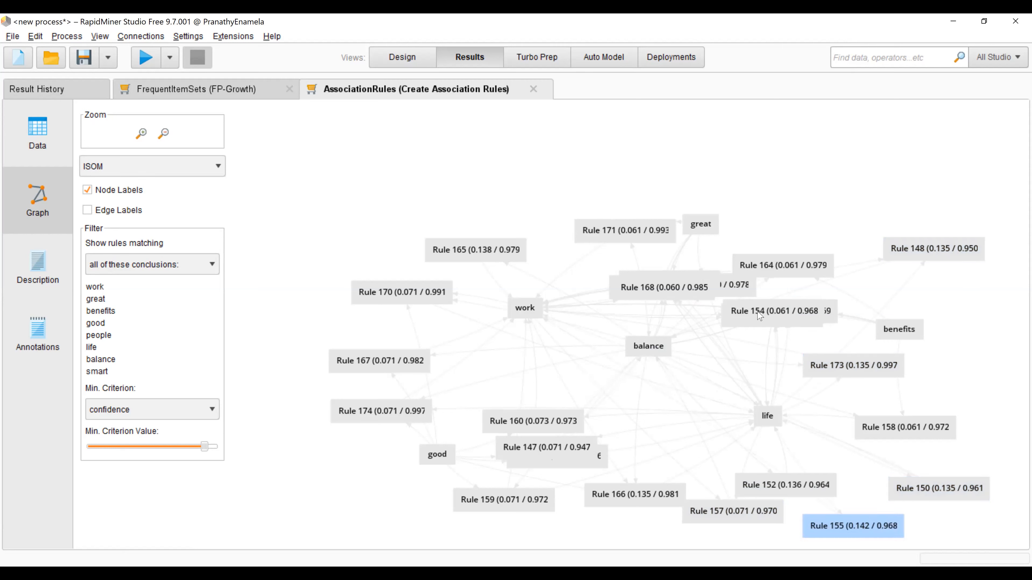
Step: Separate the stacked nodes of Rules 162, 171, 153, 151, 163, 168 and 175, and shift Rules 160 and 161 upward
drag(694, 286, 652, 180)
drag(636, 229, 539, 182)
drag(680, 284, 632, 254)
drag(668, 291, 848, 182)
drag(691, 286, 767, 141)
drag(677, 296, 888, 134)
drag(697, 286, 575, 119)
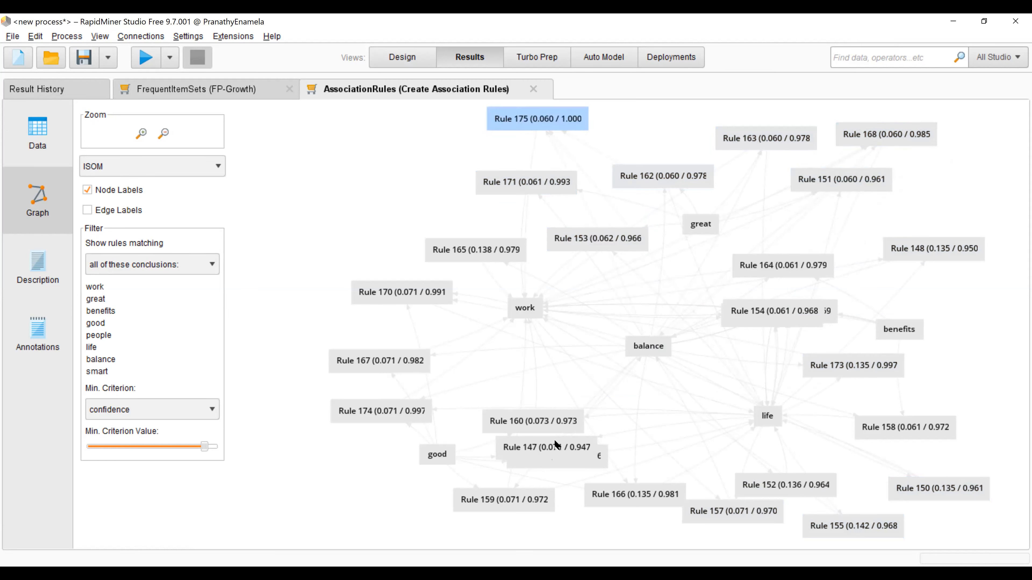
drag(543, 421, 542, 382)
mouse_move(552, 447)
mouse_down()
mouse_move(561, 417)
mouse_move(558, 436)
mouse_up()
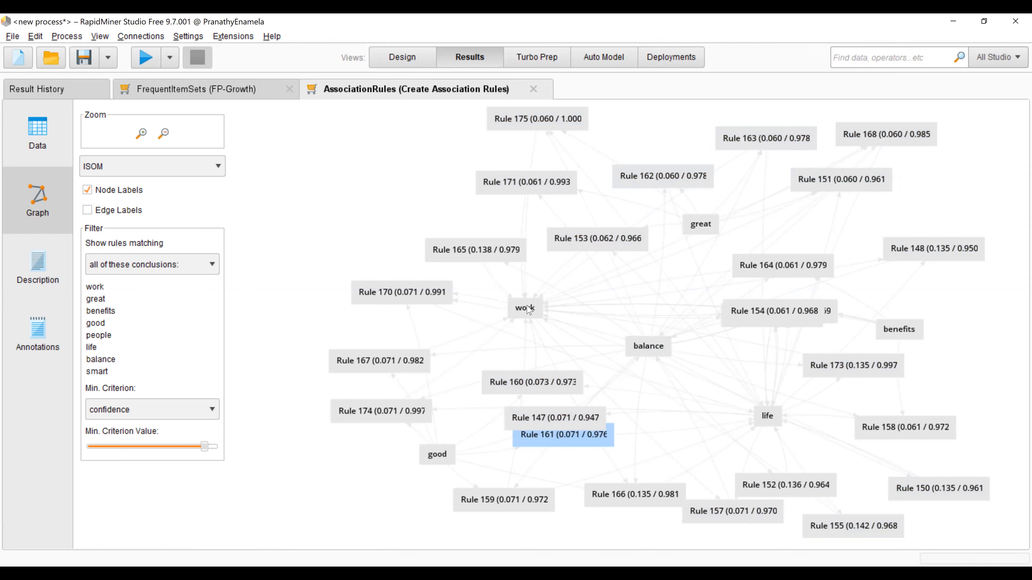
Step: Review the association rules as a text description and as a data table, including the conclusion matching options
click(38, 266)
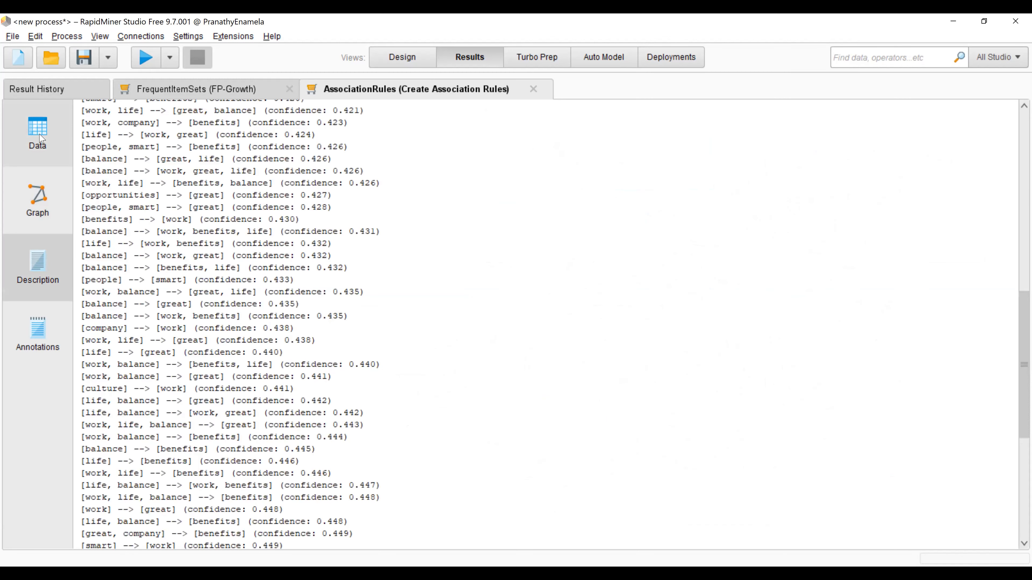
click(42, 138)
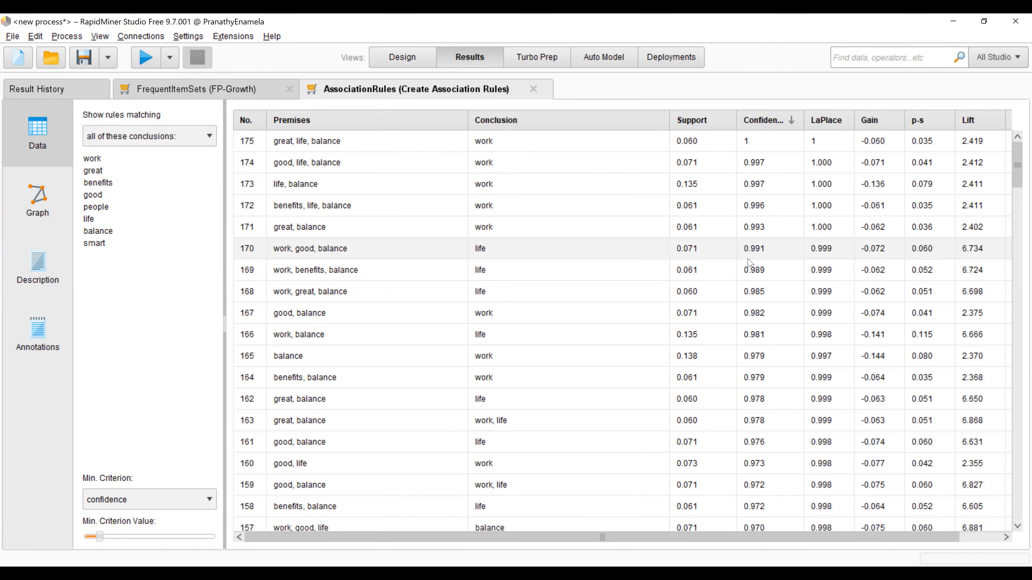
click(195, 134)
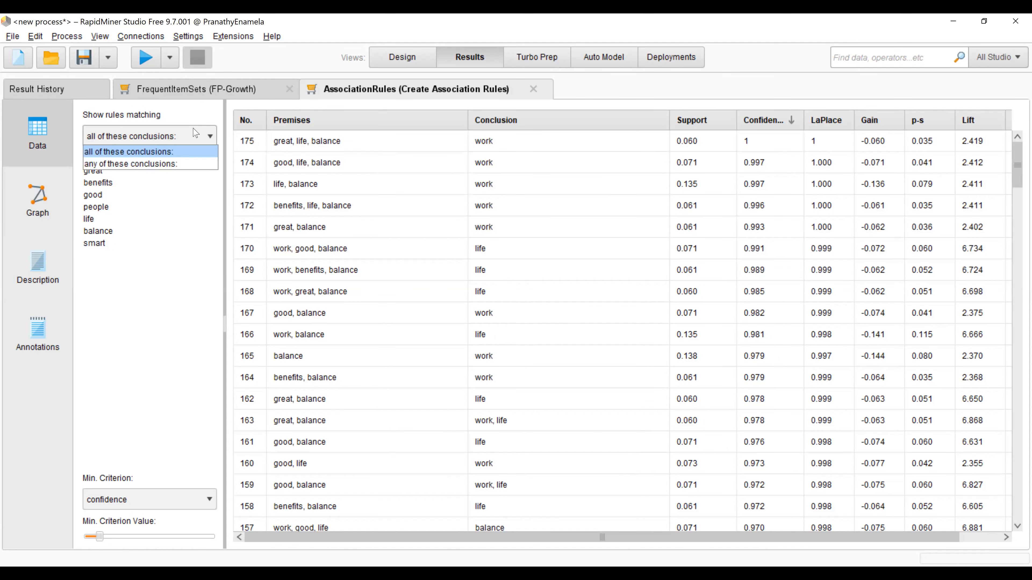
click(195, 137)
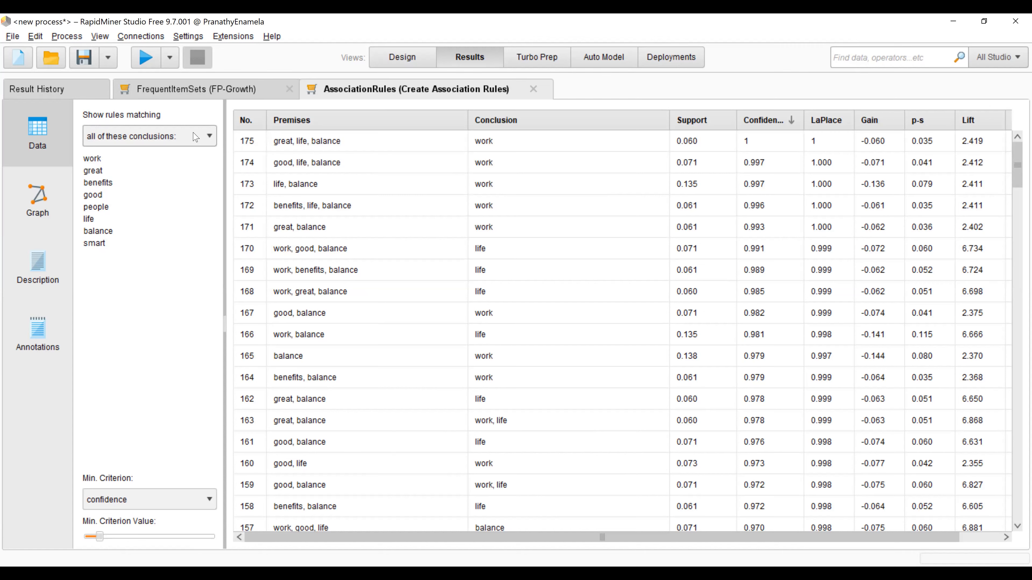
Step: Check the minimum criterion options and filter the rules table by the conclusion smart, followed by great
click(205, 506)
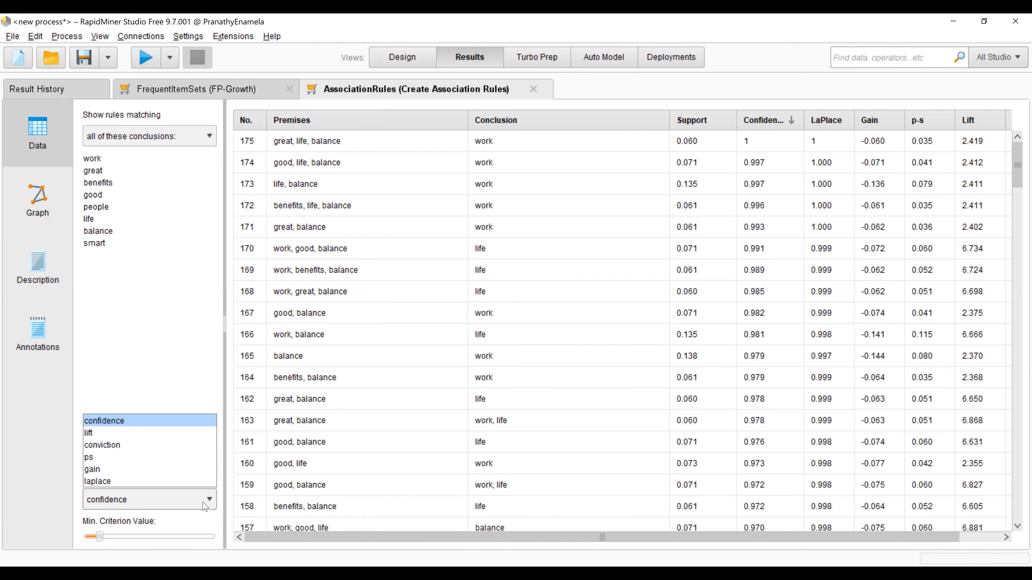
click(175, 360)
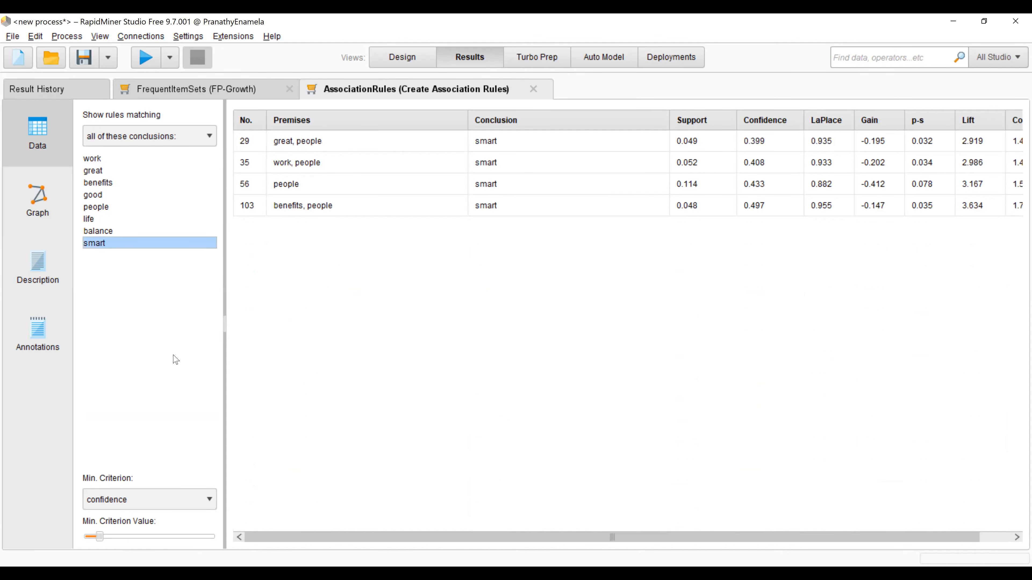
click(108, 169)
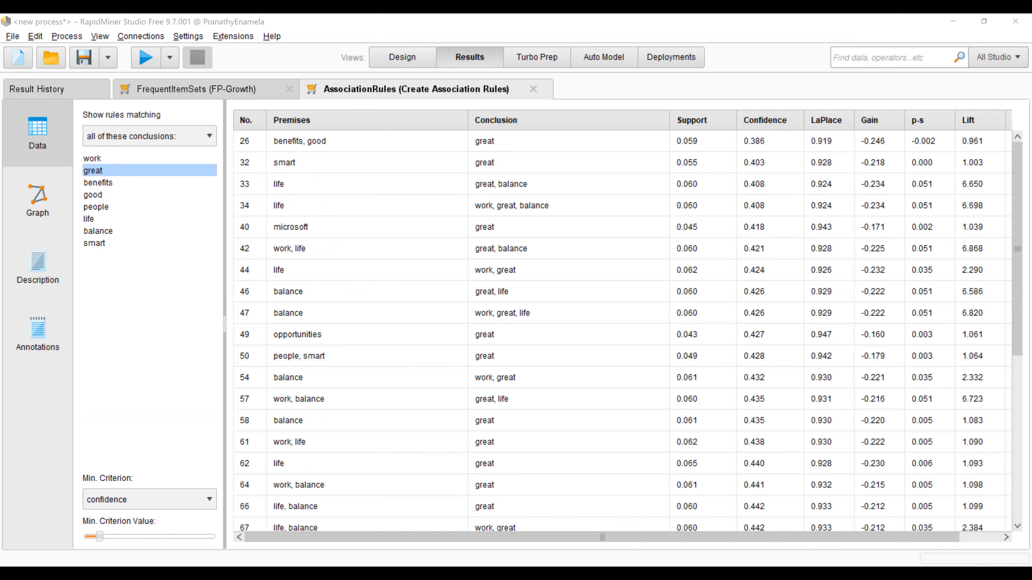
Step: Return to the process design and review the parameters of Replace Missing Values, Select Attributes and Process Documents from Data
click(424, 60)
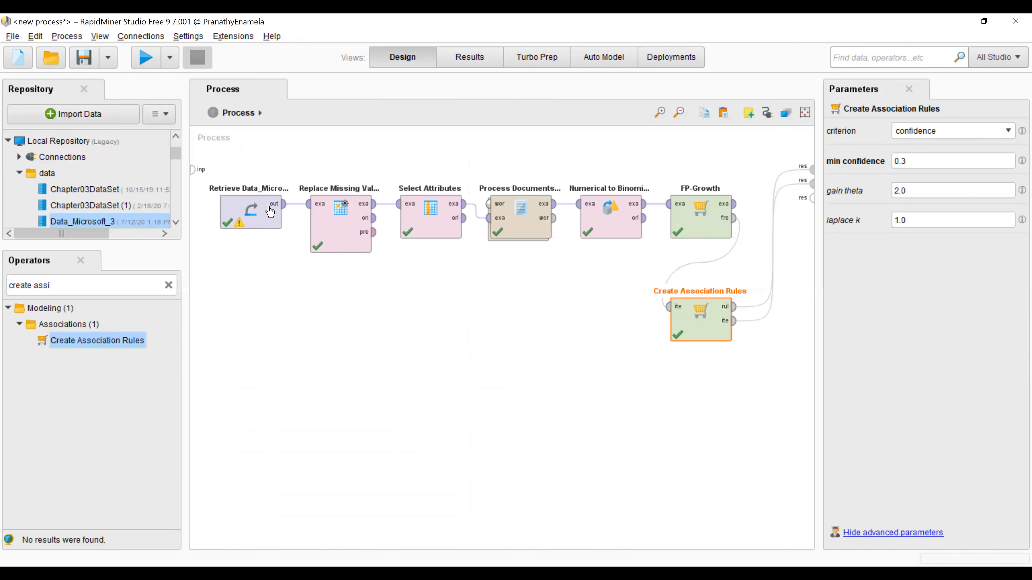
click(350, 235)
click(449, 237)
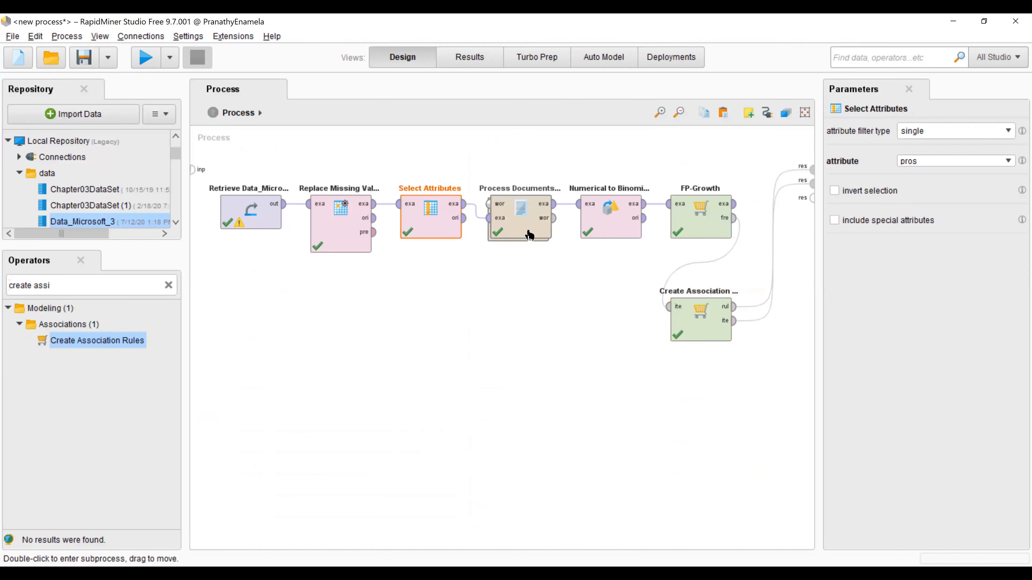
click(530, 235)
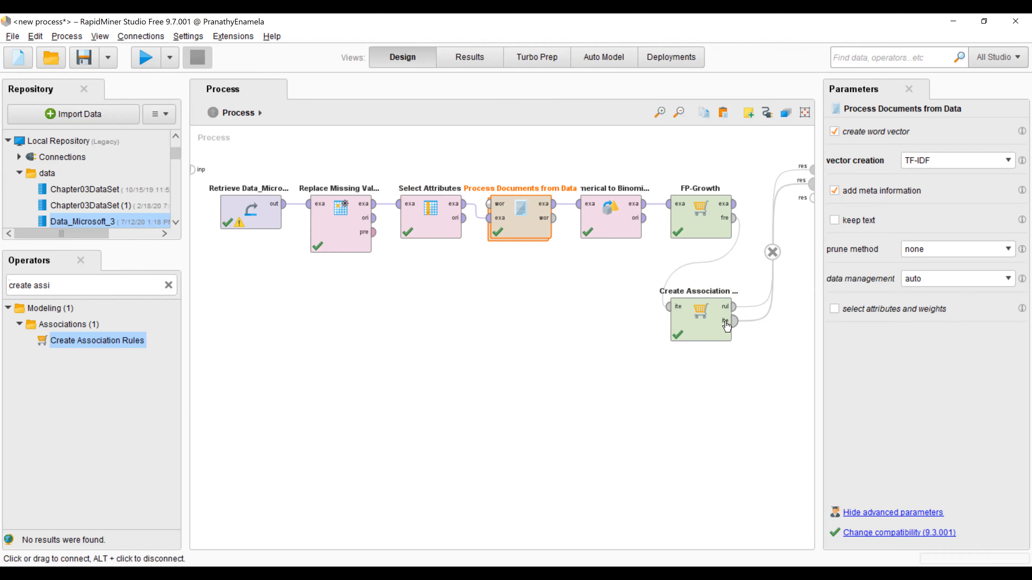
Step: Open the Process Documents from Data subprocess and review the settings of Tokenize, Transform Cases and Filter Tokens (by Length)
double_click(520, 217)
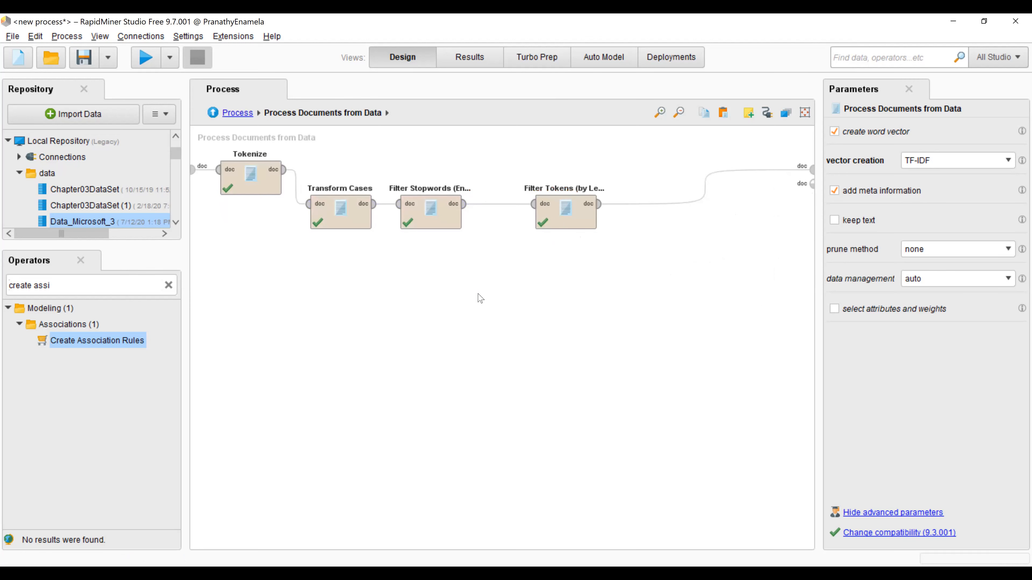
click(251, 181)
click(343, 218)
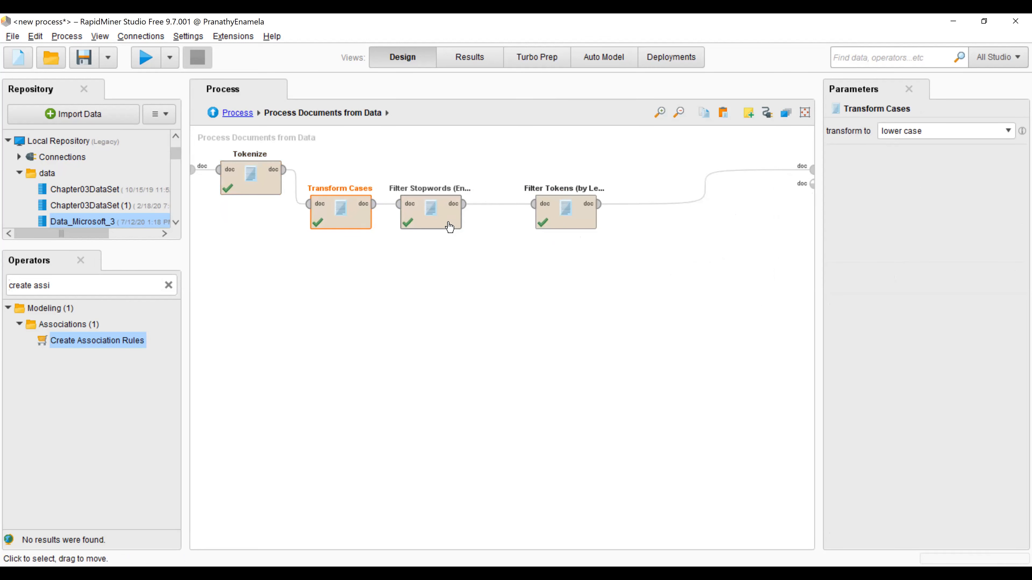
click(575, 224)
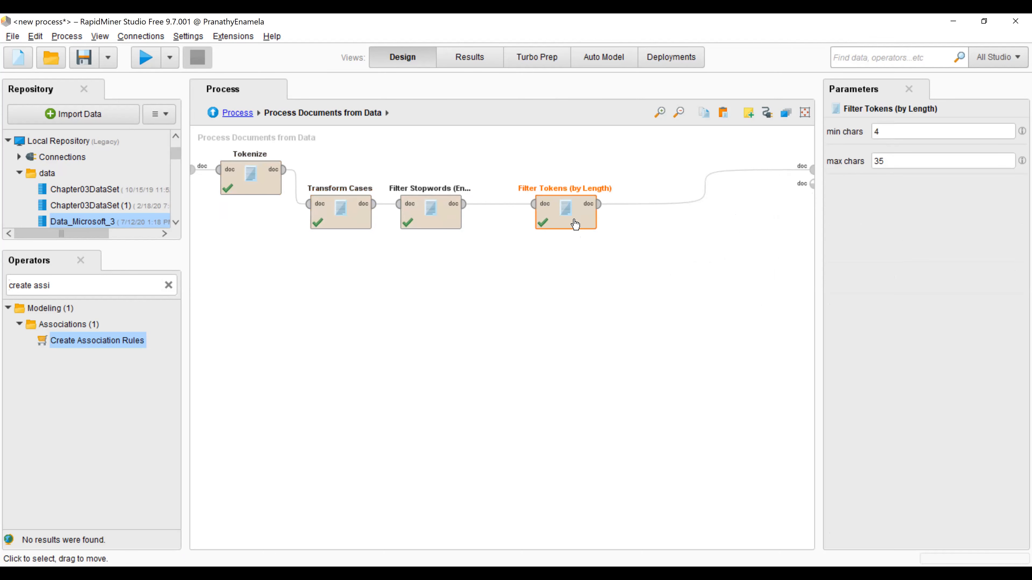
Step: Go back to the main process and review the parameters of FP-Growth and Create Association Rules
click(243, 117)
click(709, 232)
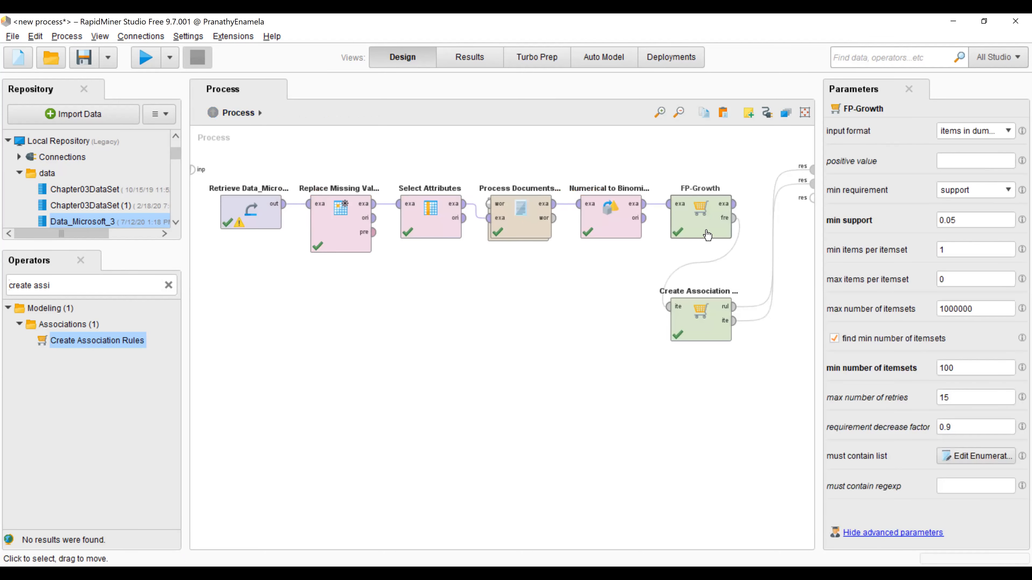
click(699, 333)
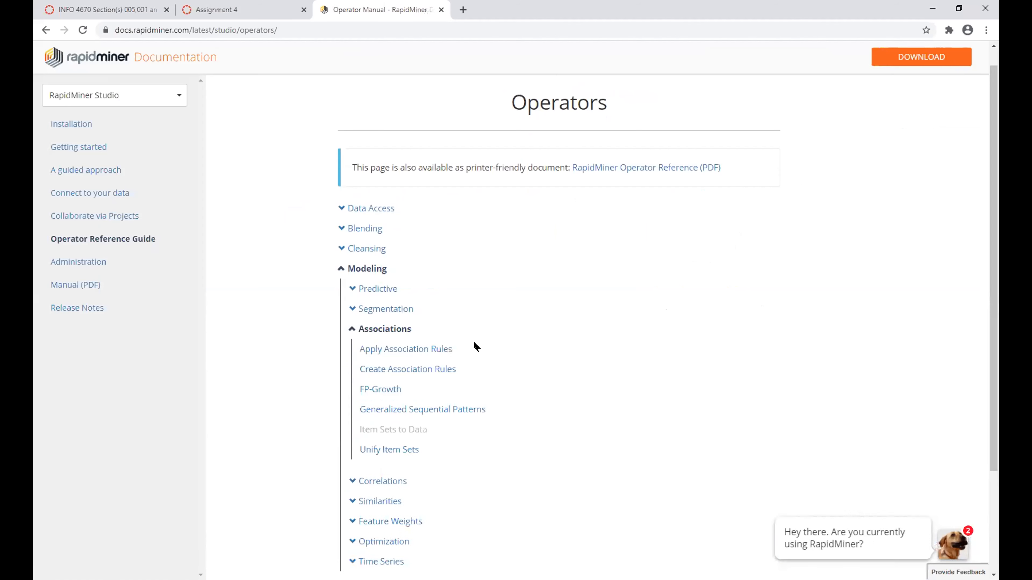
Step: Open the Create Association Rules page in the operator reference and review its description, ports, criterion parameters and tutorial process
scroll(474, 347, down, 1)
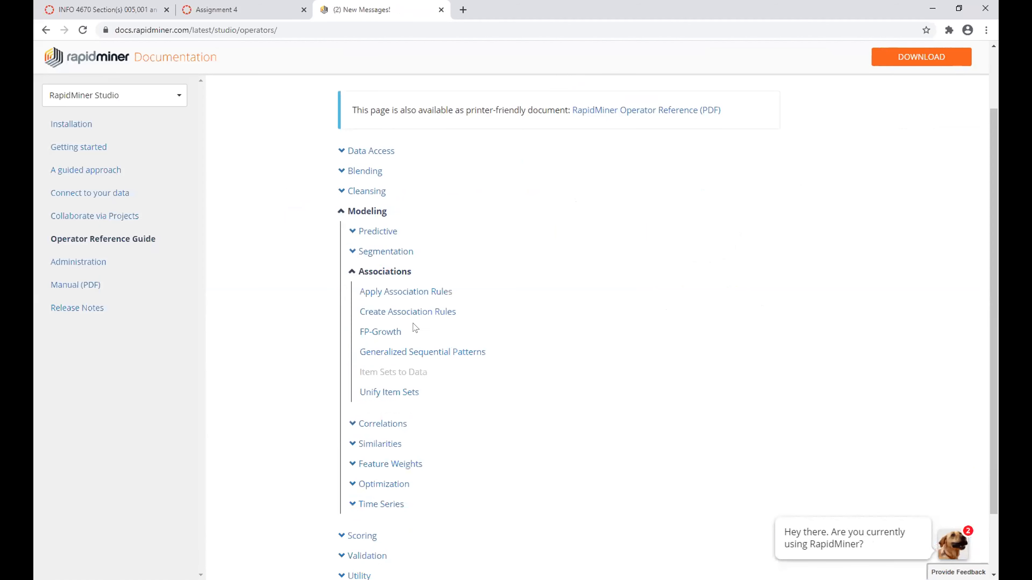
click(414, 312)
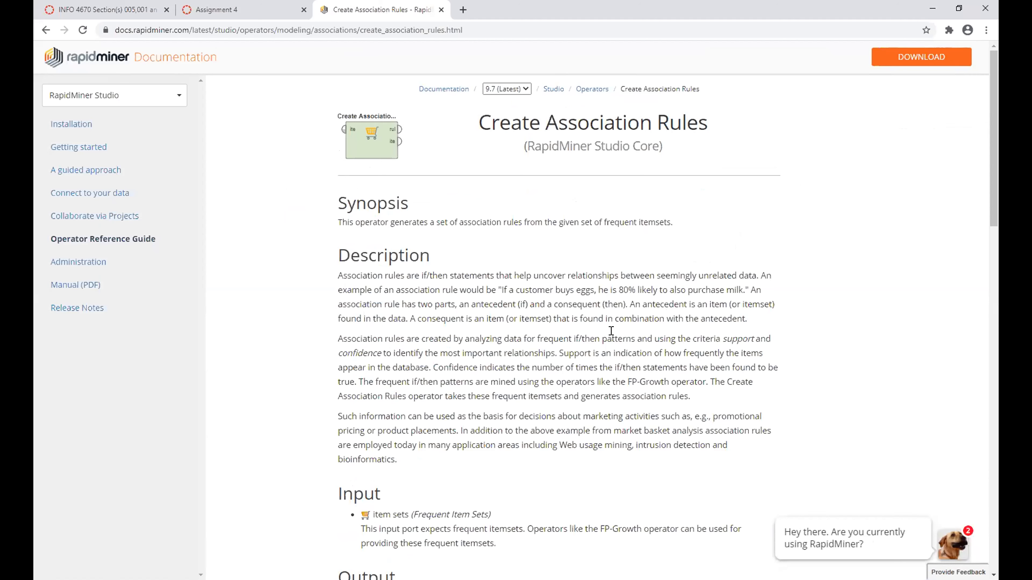
scroll(611, 331, down, 4)
scroll(611, 330, down, 10)
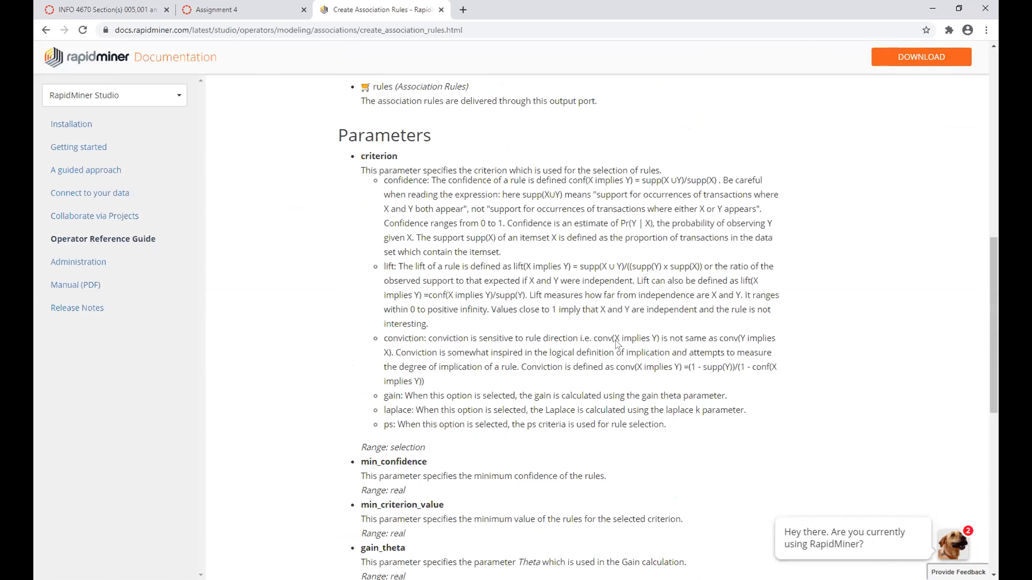
scroll(611, 331, down, 6)
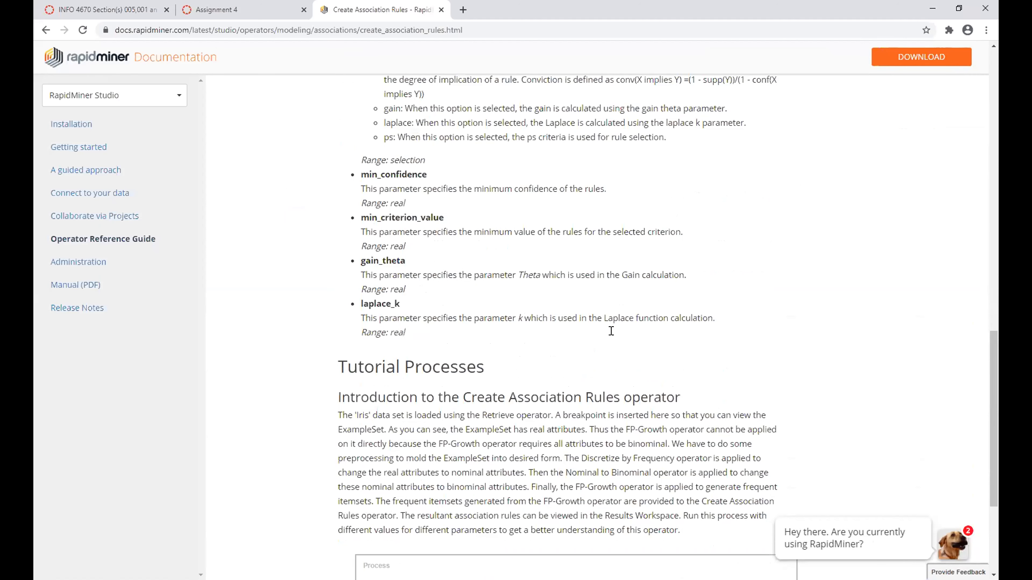
scroll(611, 331, down, 5)
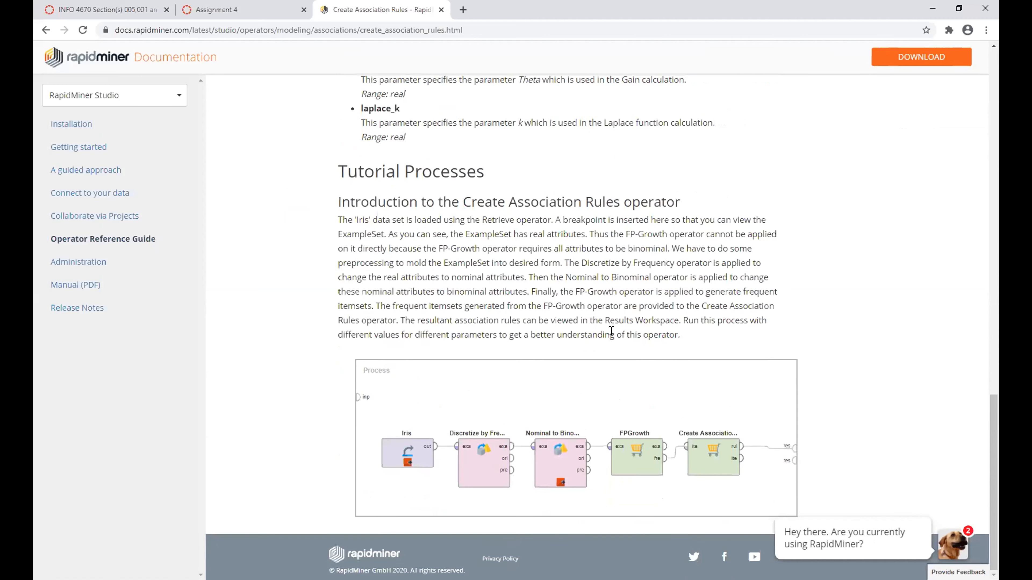
scroll(611, 330, up, 12)
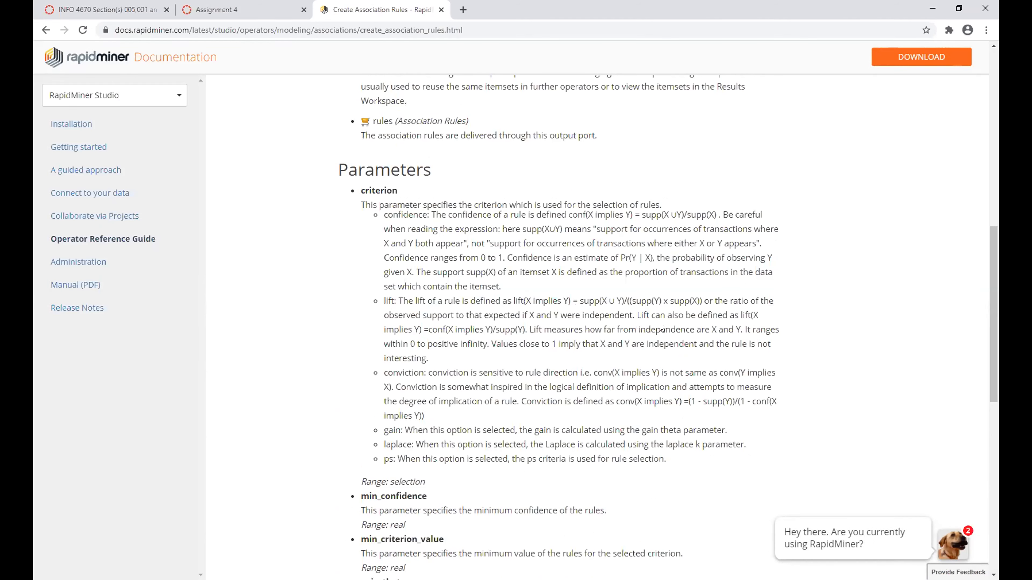
scroll(637, 365, up, 10)
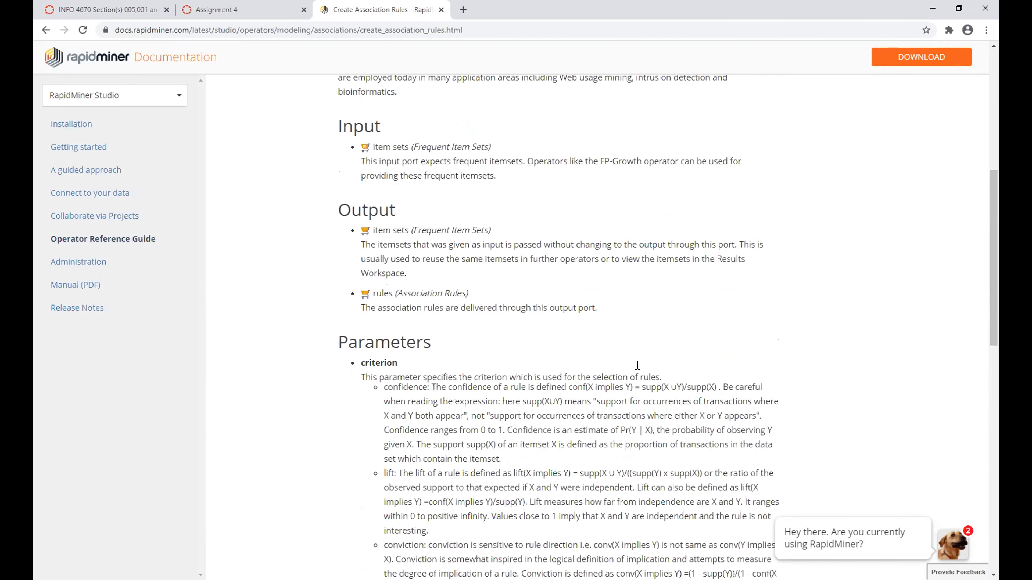
scroll(637, 365, up, 1)
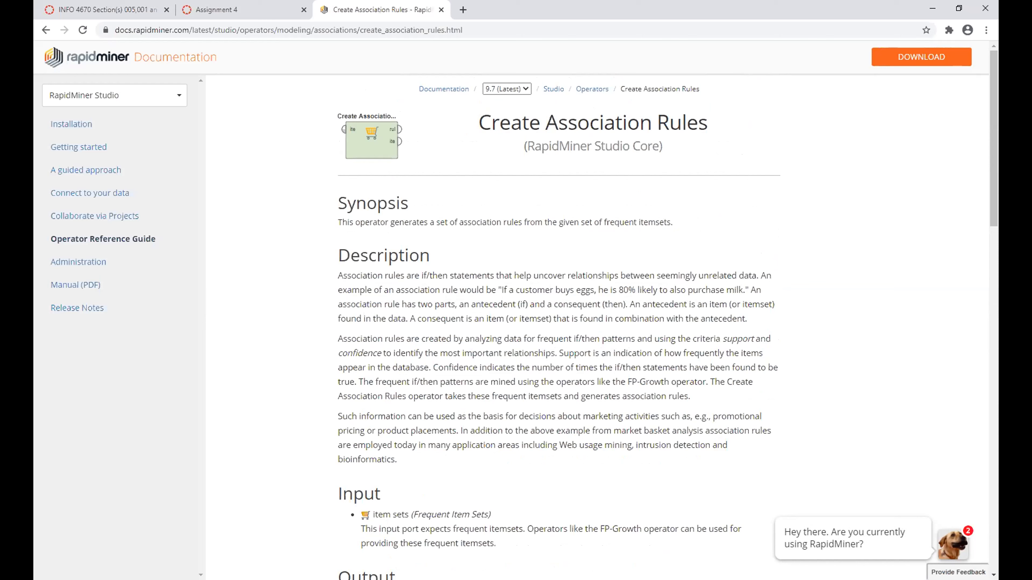